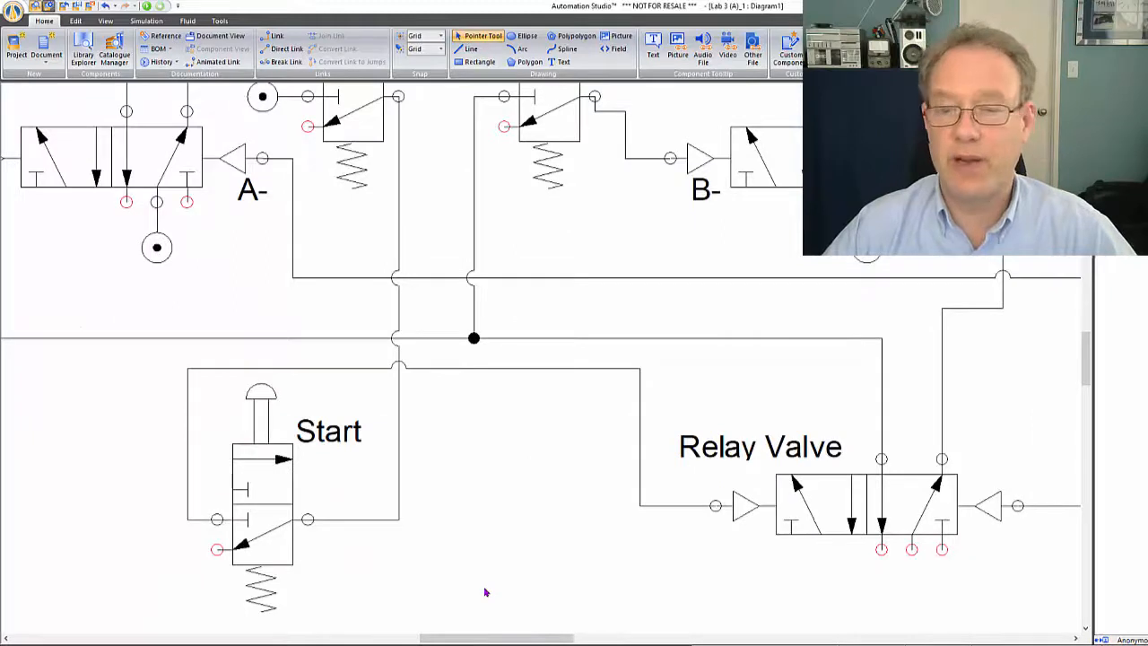
Capture the full screen with Snagit, with the whole pneumatic circuit diagram in view
{"action": "scroll", "coordinate": [463, 523], "scroll_direction": "down", "scroll_amount": 3}
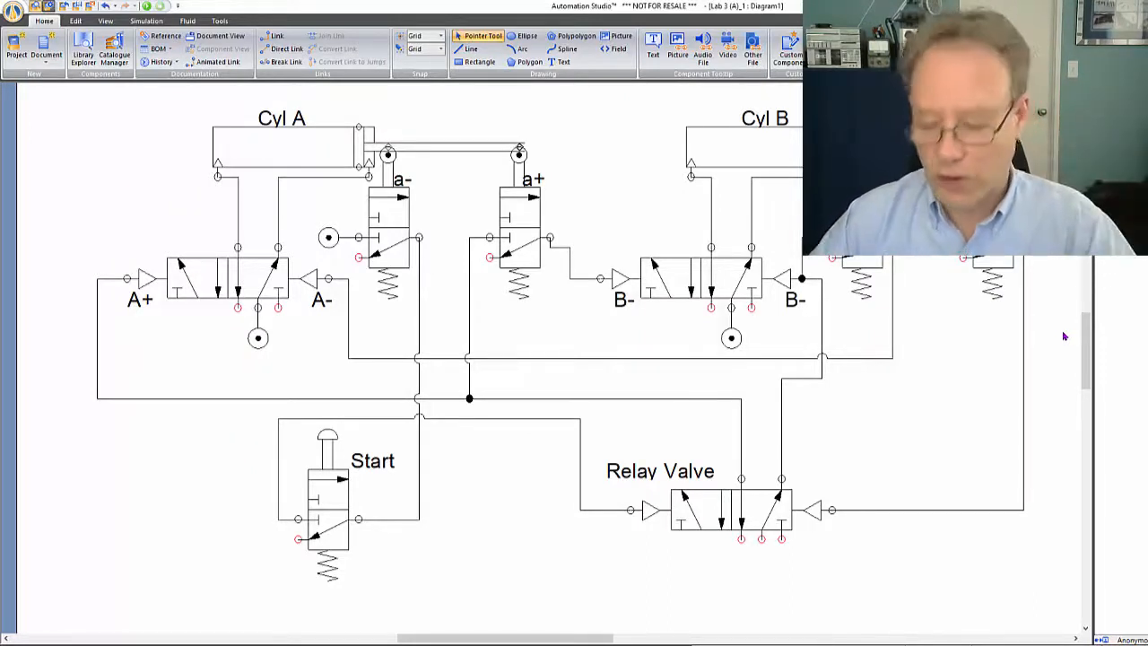
{"action": "key", "text": "Print"}
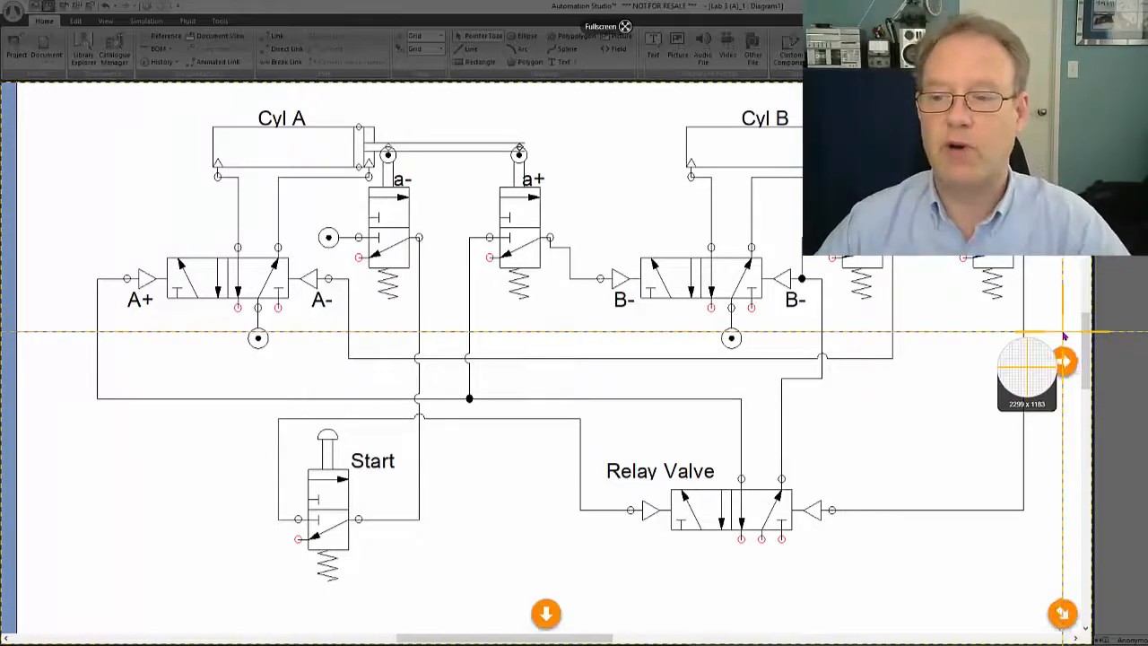
{"action": "left_click_drag", "start_coordinate": [82, 46], "coordinate": [1092, 394]}
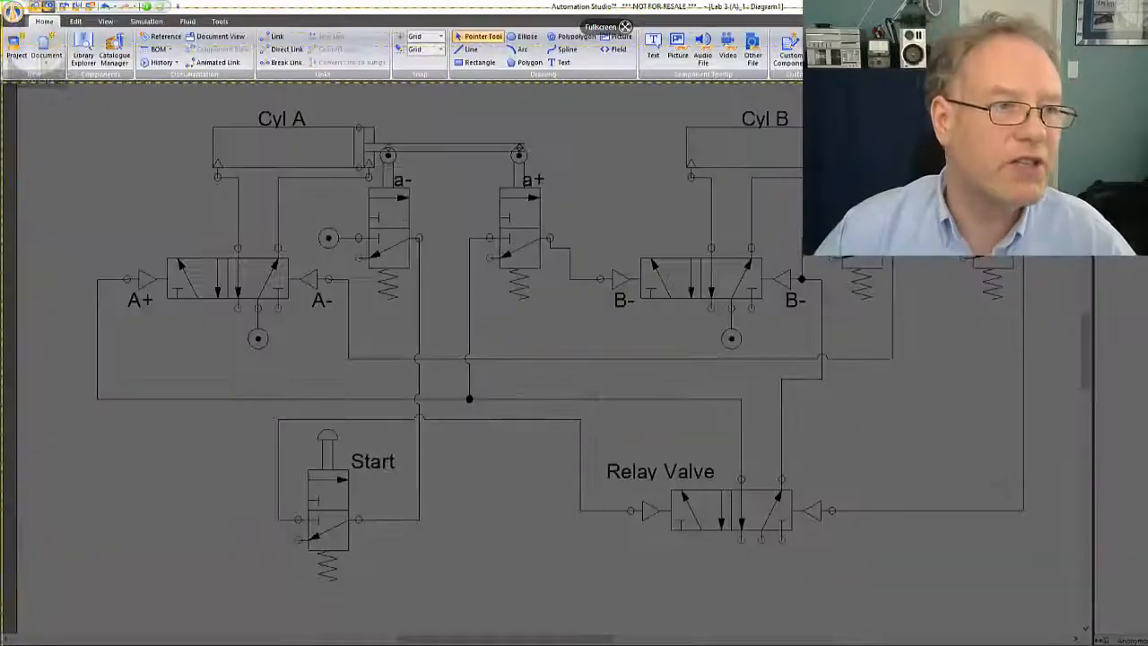
{"action": "left_click_drag", "start_coordinate": [2, 4], "coordinate": [1145, 643]}
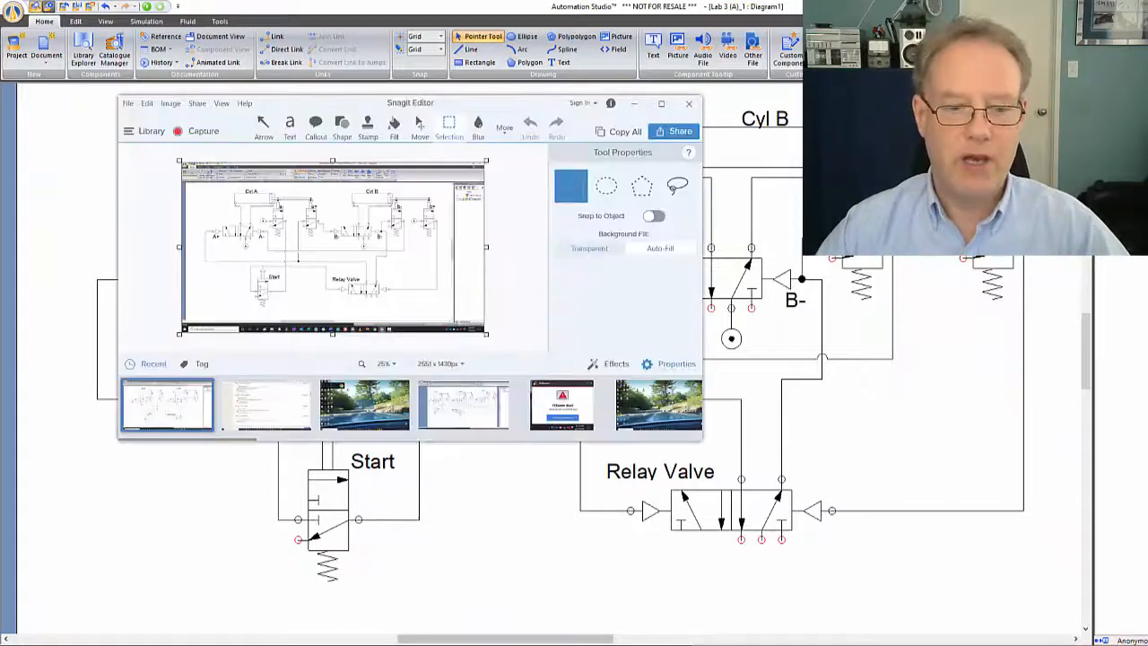
Select the entire captured image in the Snagit Editor, copy it and close the editor
{"action": "right_click", "coordinate": [356, 271]}
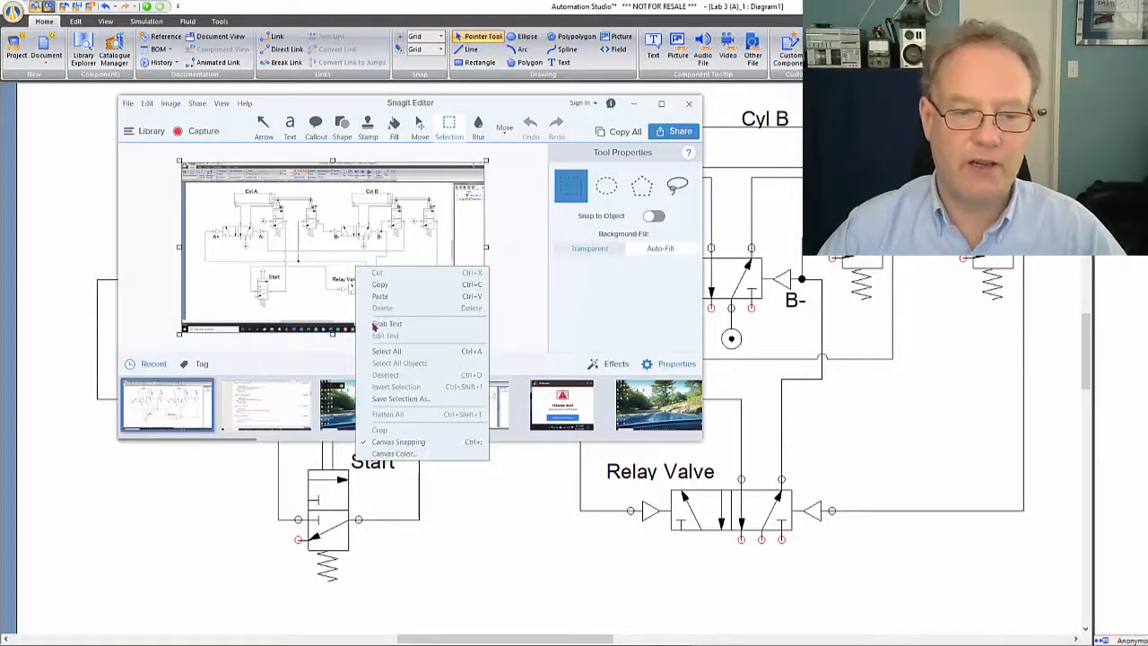
{"action": "left_click", "coordinate": [386, 351]}
{"action": "right_click", "coordinate": [368, 273]}
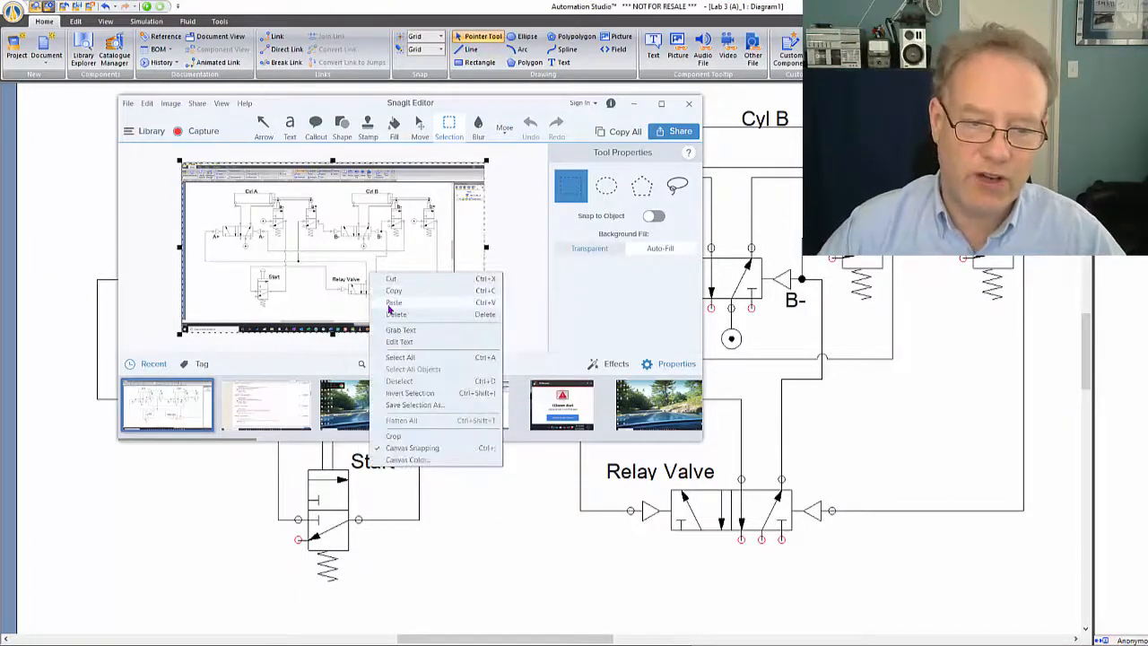
{"action": "left_click", "coordinate": [393, 291]}
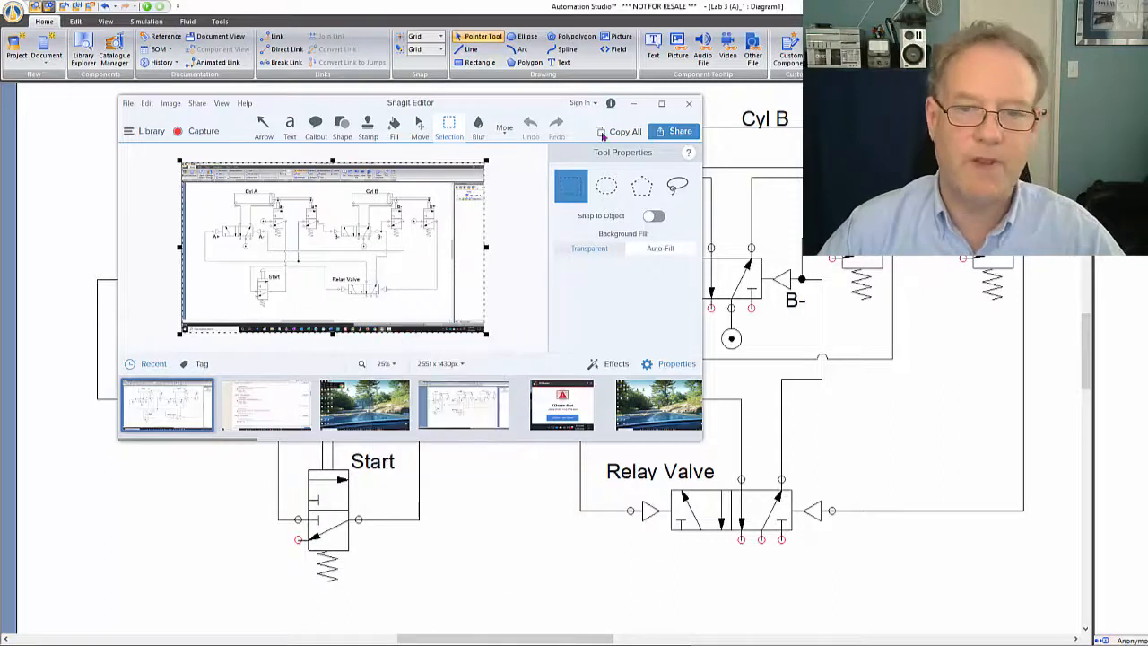
{"action": "left_click", "coordinate": [689, 104]}
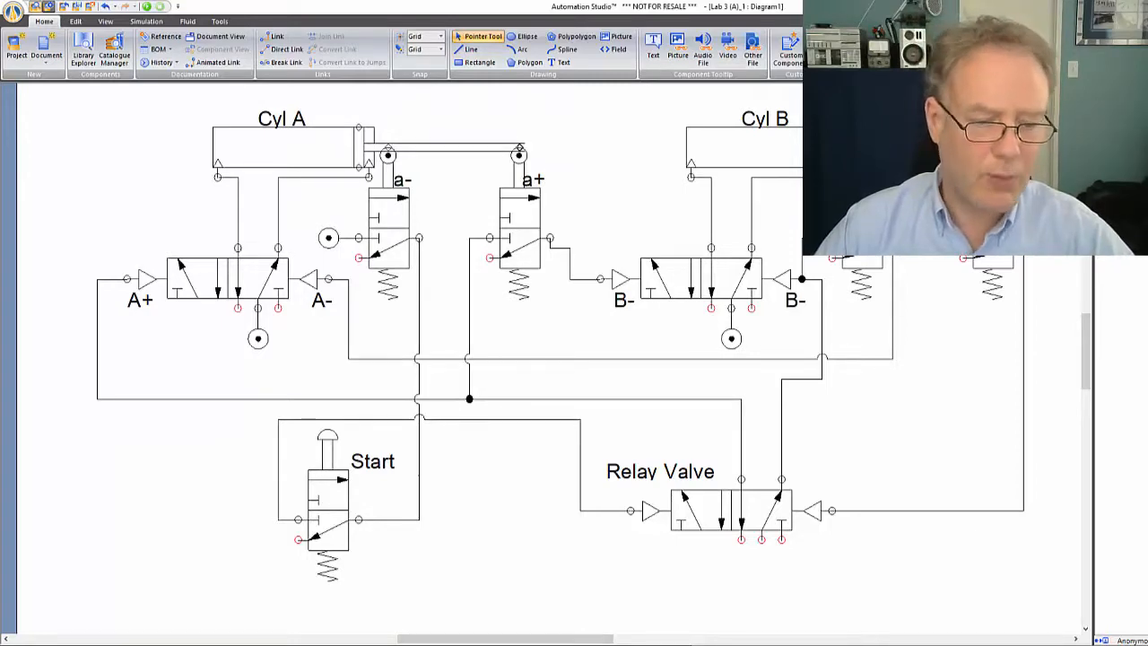
Open Paint and paste the copied screen capture into the blank canvas
{"action": "right_click", "coordinate": [336, 645]}
{"action": "left_click", "coordinate": [313, 630]}
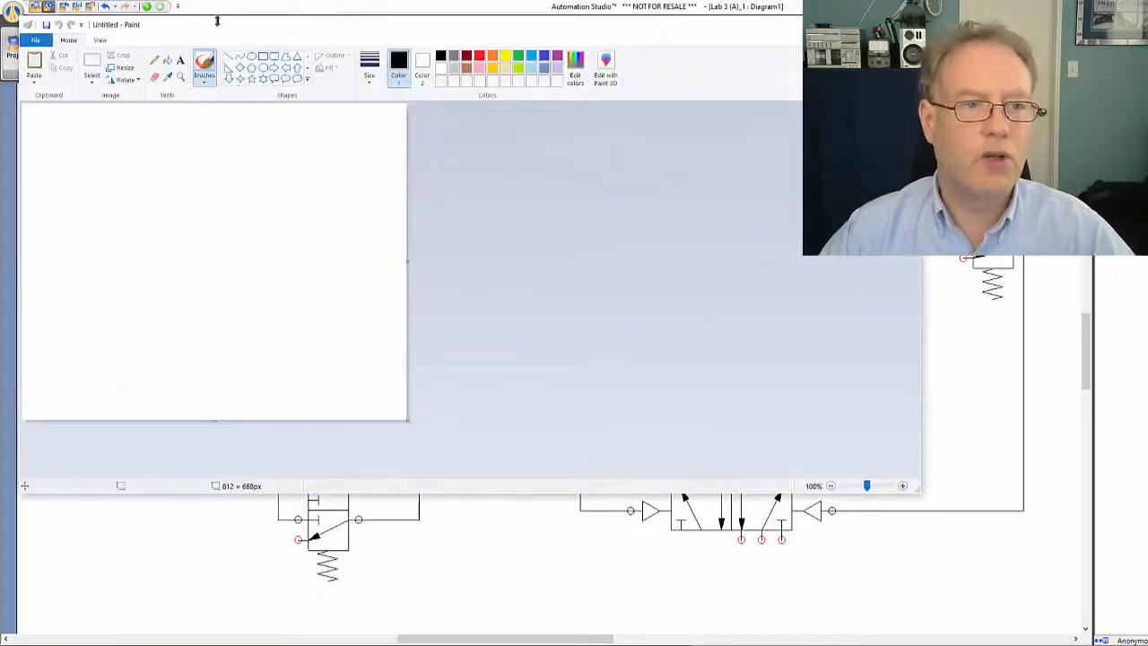
{"action": "left_click", "coordinate": [91, 65]}
{"action": "right_click", "coordinate": [141, 150]}
{"action": "left_click", "coordinate": [177, 184]}
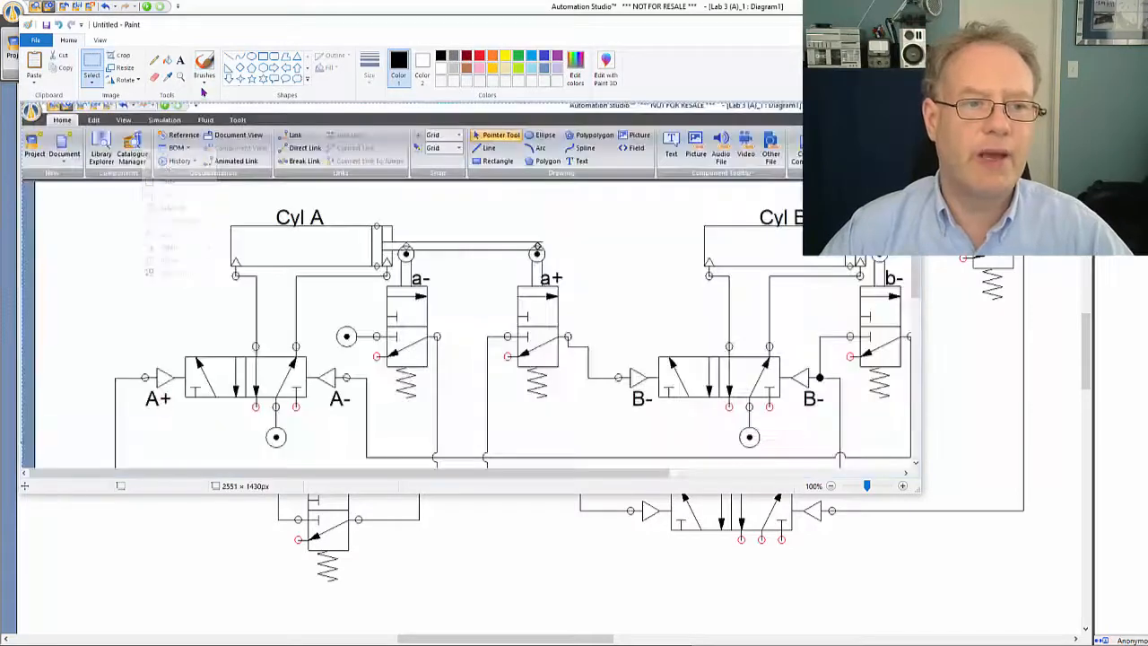
Crop the pasted capture to the circuit diagram only, an area of about 2041 × 1049 px
{"action": "left_click", "coordinate": [180, 76]}
{"action": "right_click", "coordinate": [269, 233]}
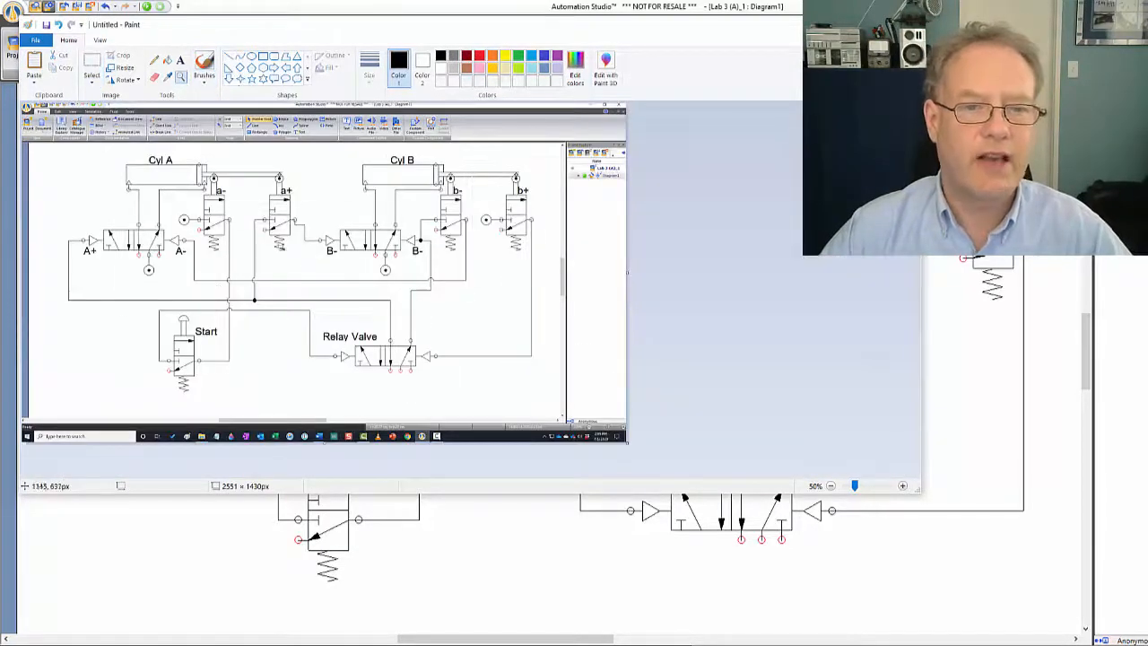
{"action": "left_click", "coordinate": [92, 63]}
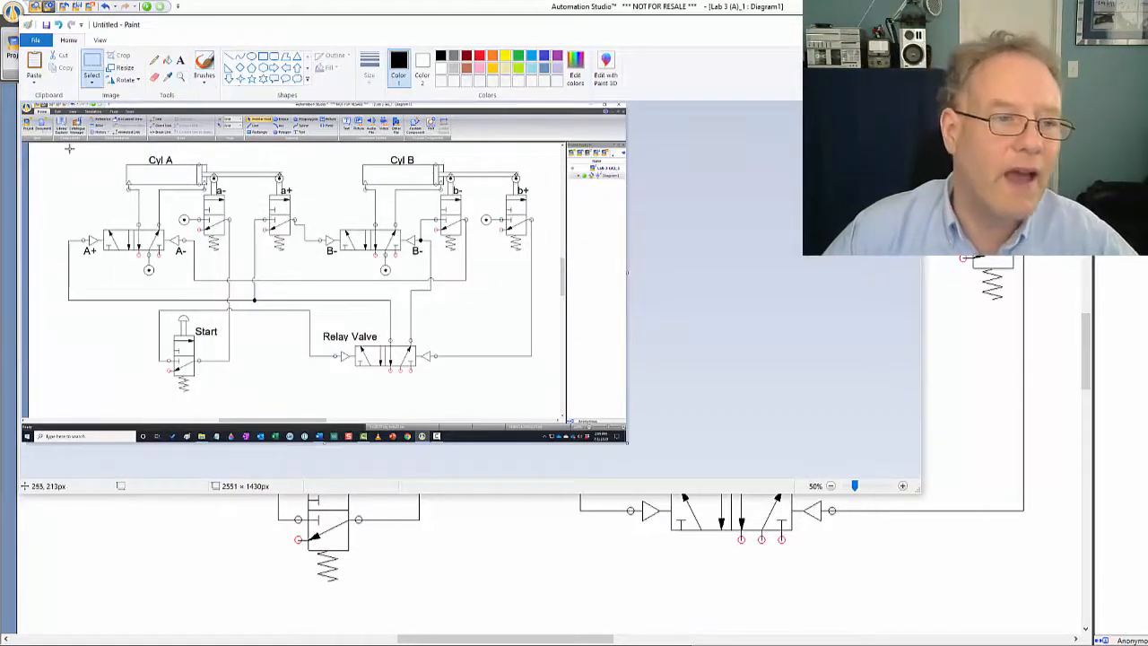
{"action": "mouse_move", "coordinate": [57, 149]}
{"action": "left_mouse_down"}
{"action": "mouse_move", "coordinate": [256, 287]}
{"action": "mouse_move", "coordinate": [431, 357]}
{"action": "mouse_move", "coordinate": [530, 370]}
{"action": "mouse_move", "coordinate": [541, 397]}
{"action": "left_mouse_up"}
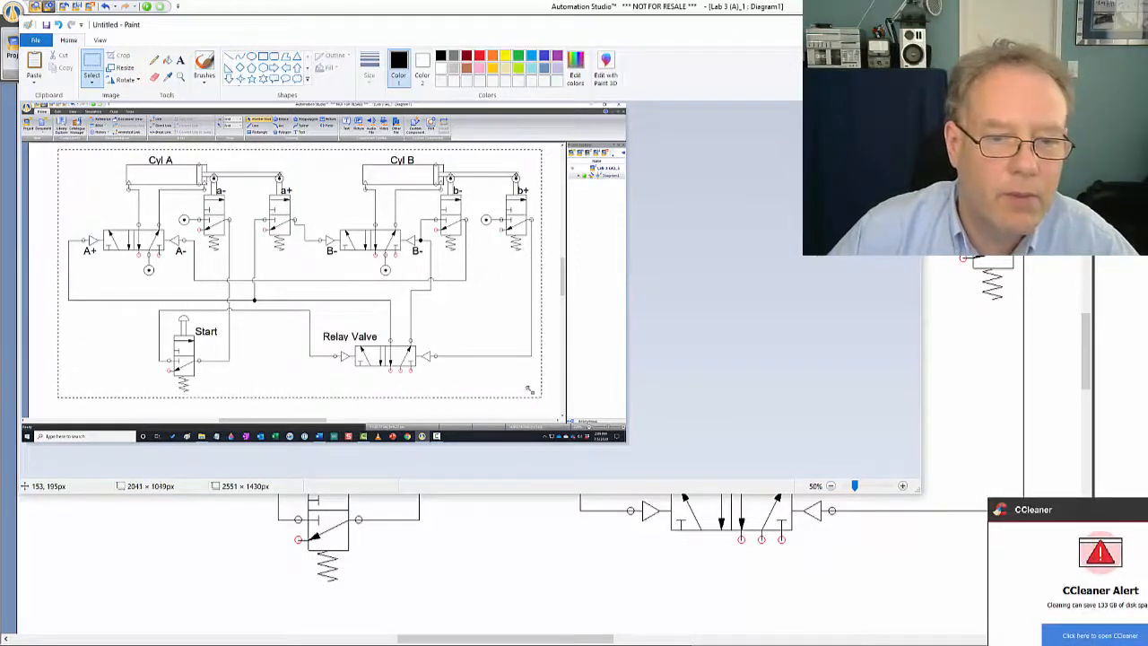
{"action": "right_click", "coordinate": [468, 340]}
{"action": "left_click", "coordinate": [490, 385]}
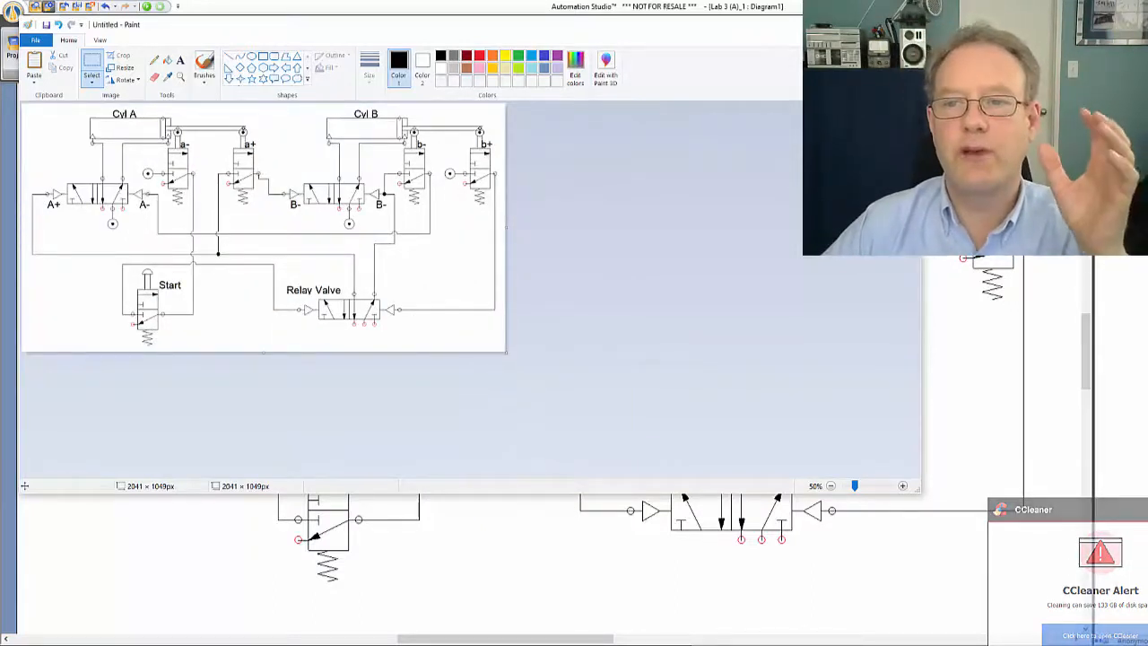
Minimize Paint and capture the whole circuit diagram as a rectangular area with the Windows Screen snip tool
{"action": "left_click", "coordinate": [853, 24]}
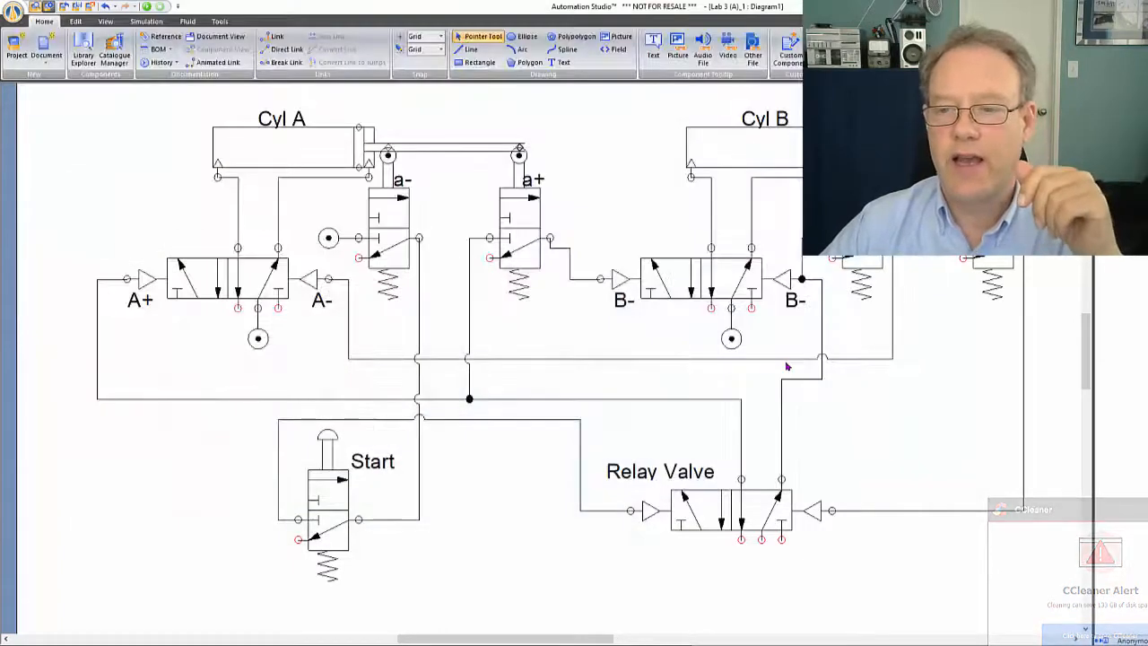
{"action": "left_click", "coordinate": [1146, 510]}
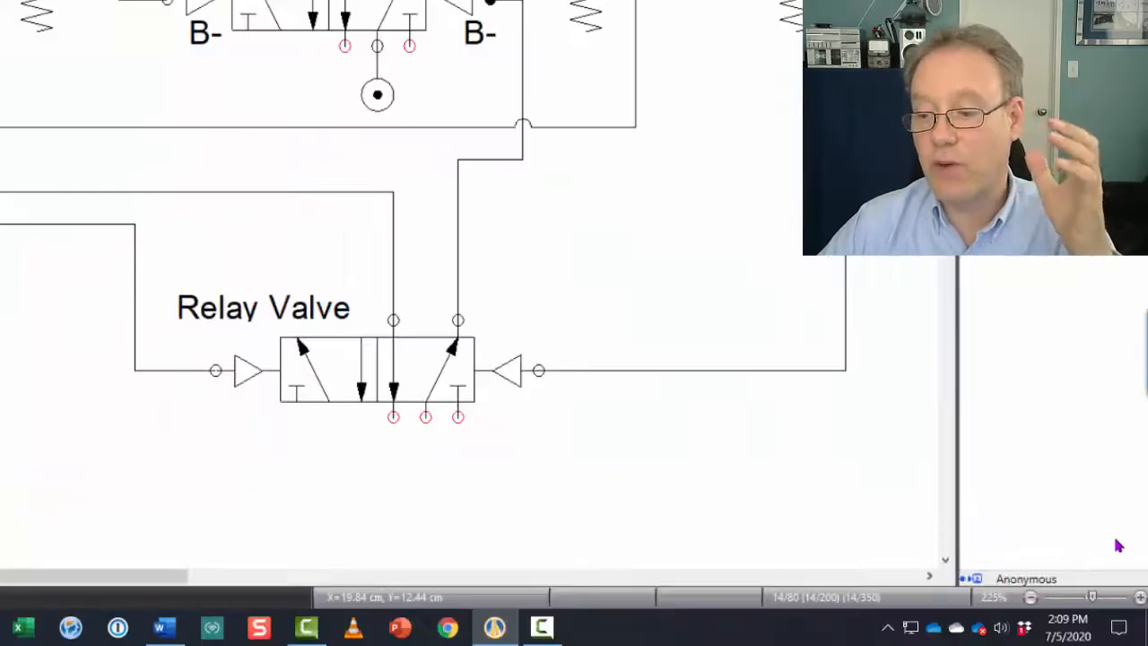
{"action": "left_click", "coordinate": [1119, 627]}
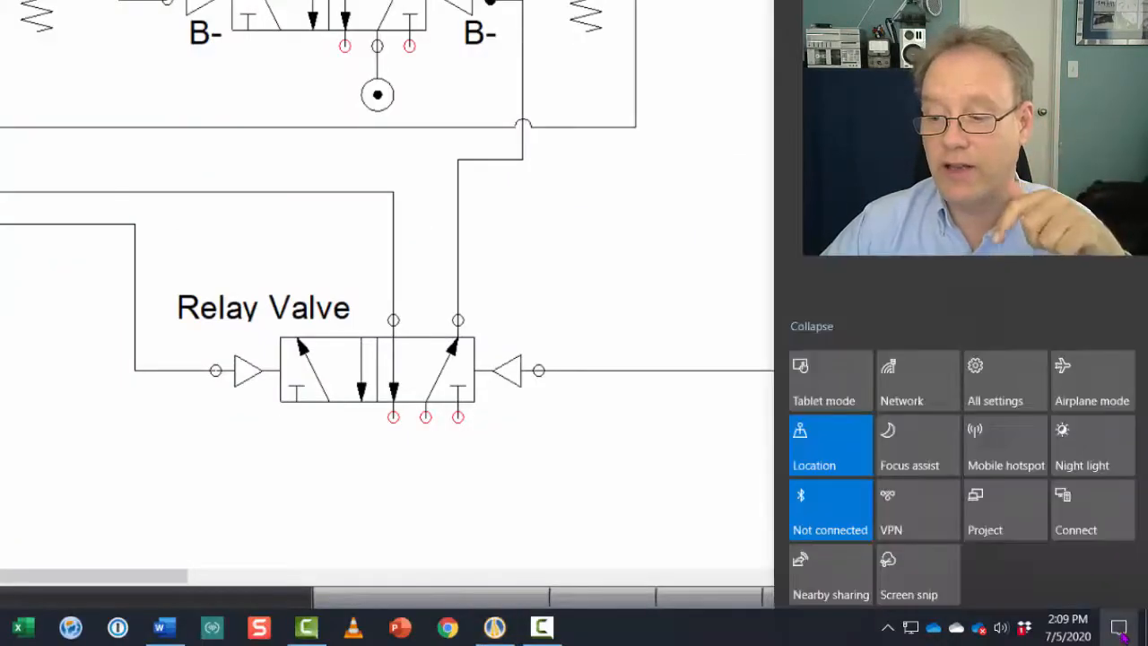
{"action": "left_click", "coordinate": [918, 573]}
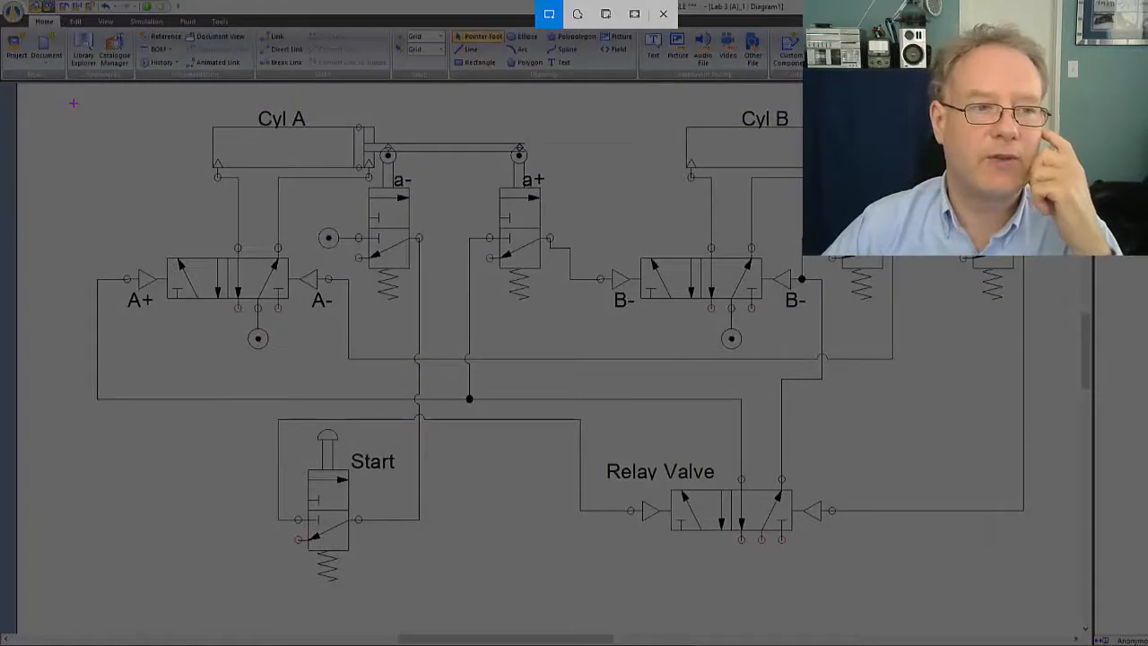
{"action": "left_click_drag", "start_coordinate": [69, 102], "coordinate": [1041, 591]}
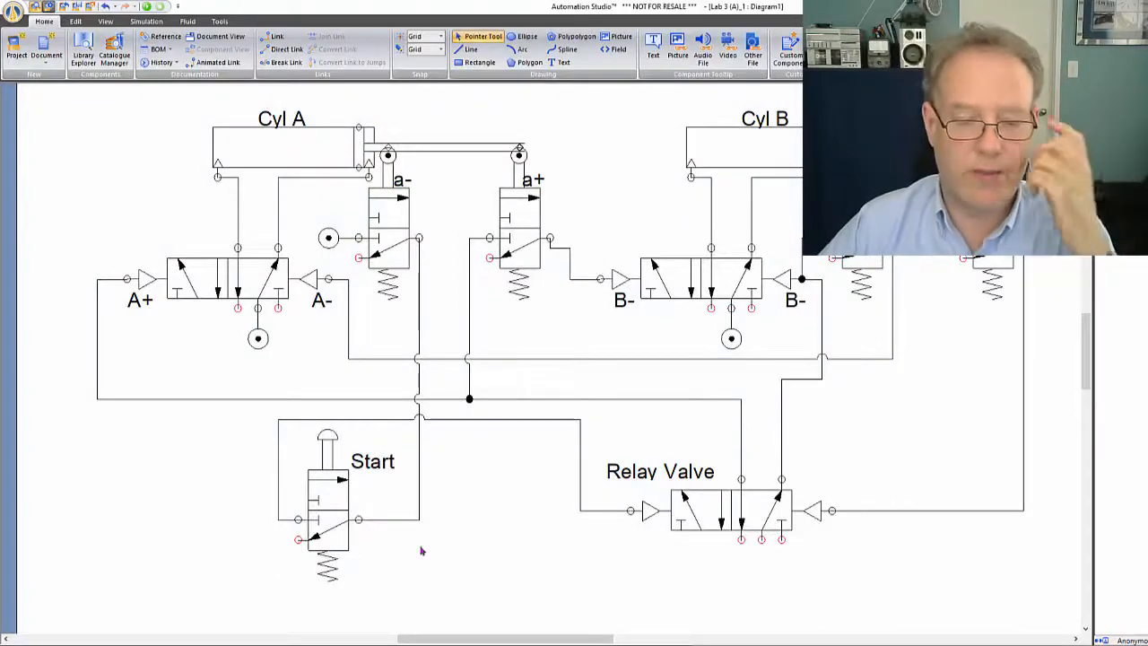
Switch back to Paint, paste the new snip over the image and crop the canvas to it
{"action": "key", "text": "alt+Tab"}
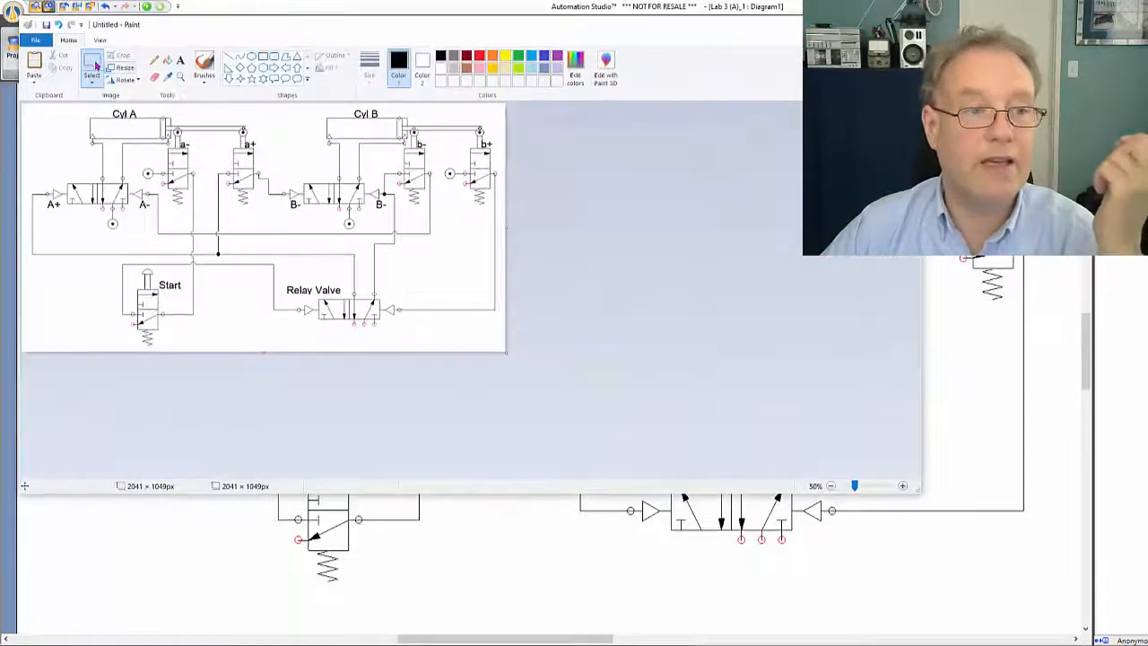
{"action": "right_click", "coordinate": [144, 123]}
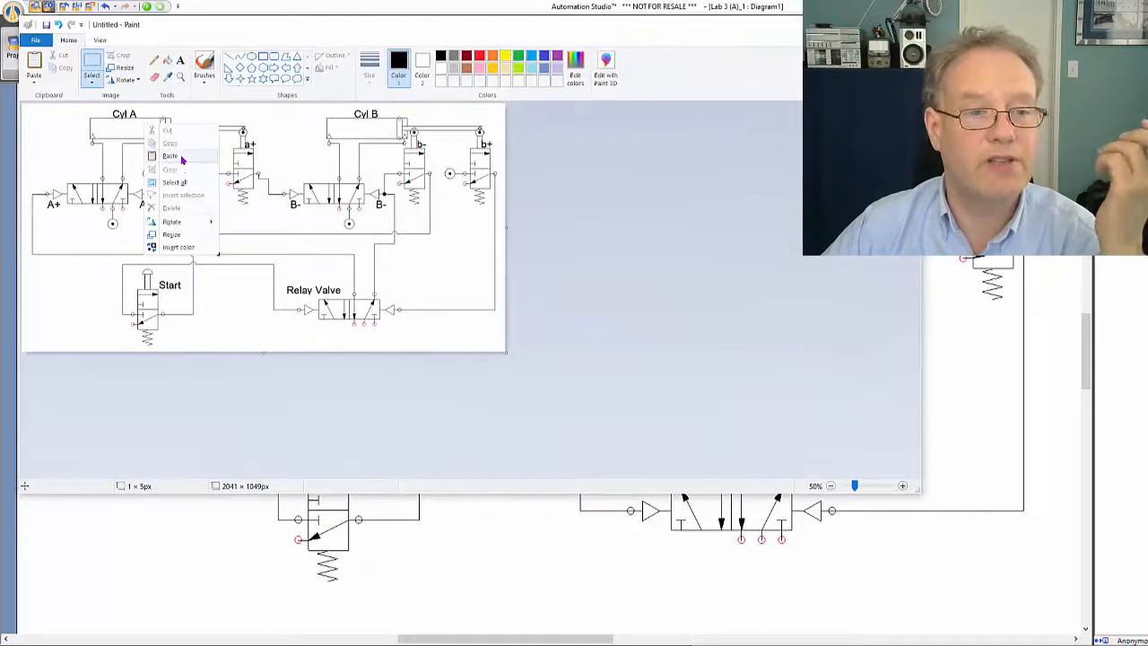
{"action": "left_click", "coordinate": [181, 159]}
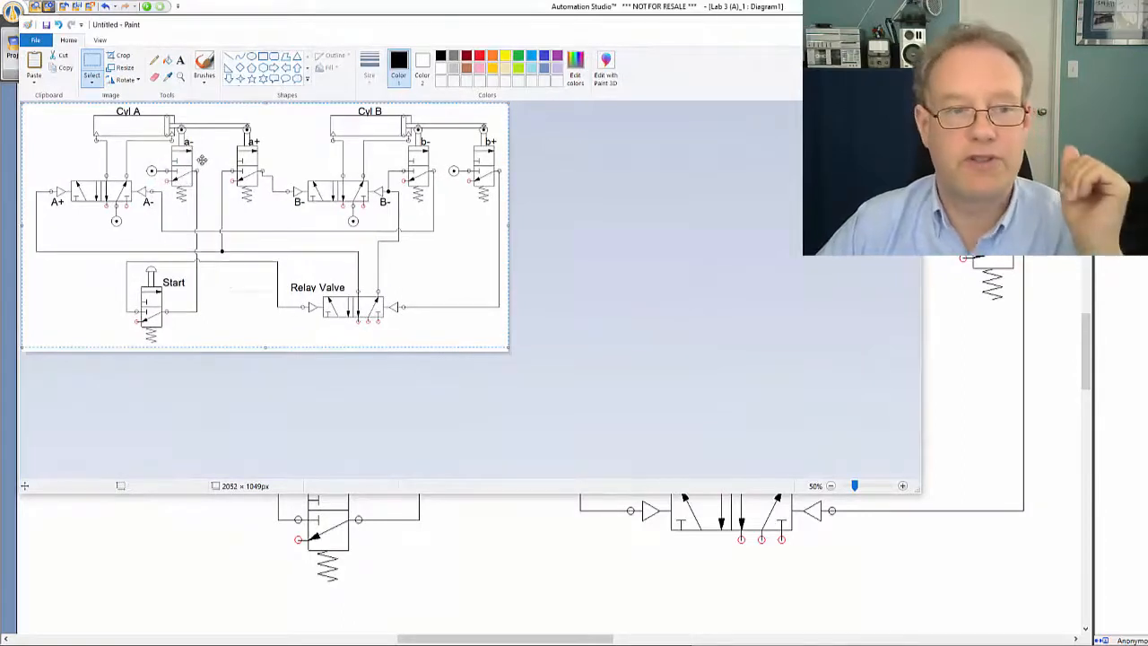
{"action": "right_click", "coordinate": [205, 167]}
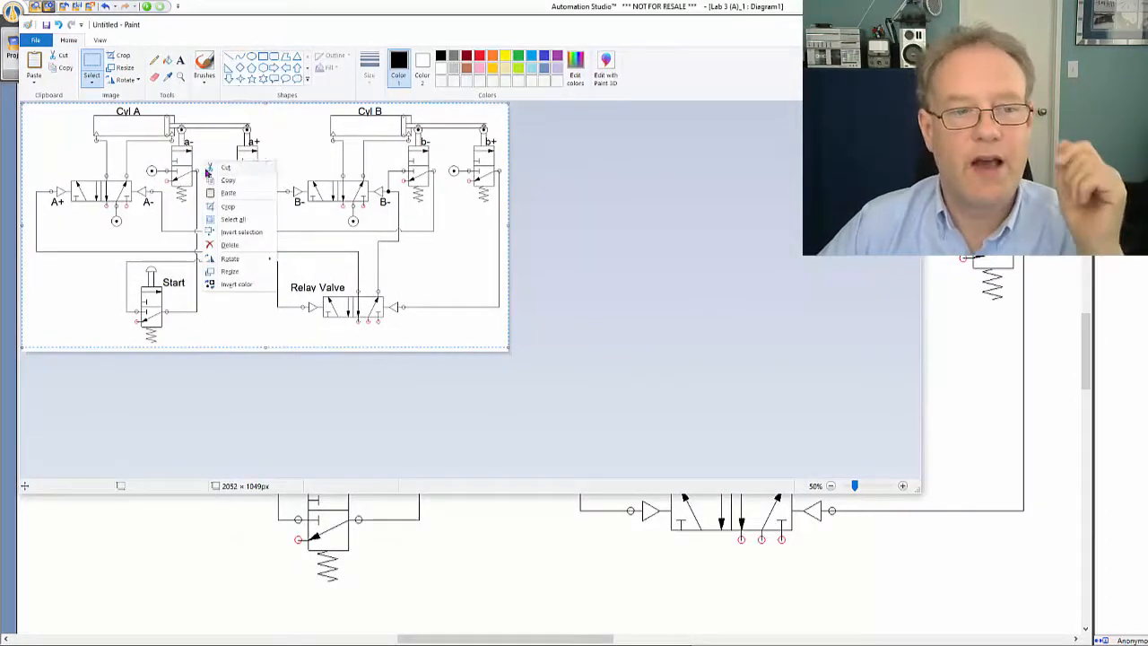
{"action": "left_click", "coordinate": [226, 209]}
Enlarge the canvas to about 3470 × 2062 px, paste the snip again and crop the canvas to the pasted image
{"action": "left_click", "coordinate": [180, 76]}
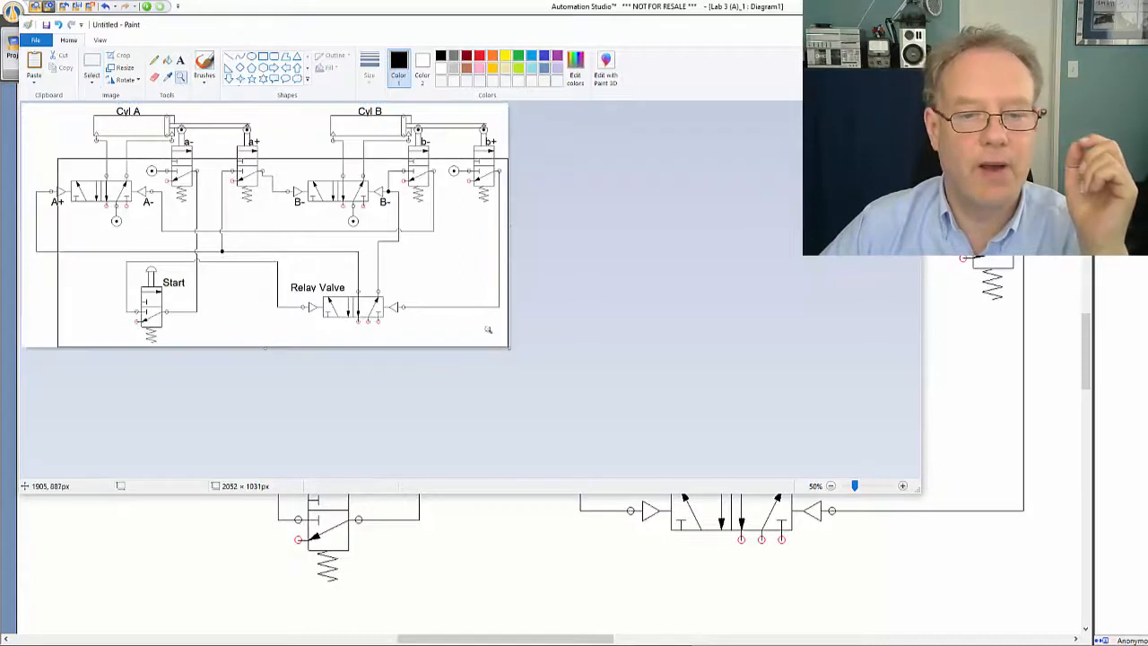
{"action": "left_click_drag", "start_coordinate": [510, 348], "coordinate": [844, 592]}
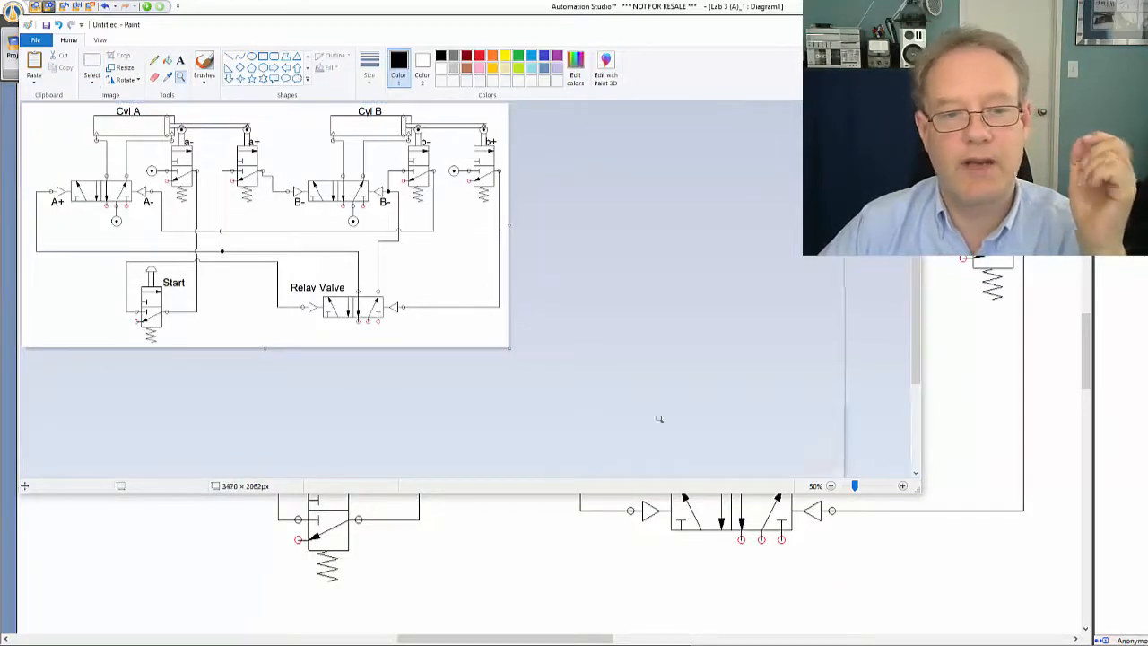
{"action": "left_click", "coordinate": [92, 61]}
{"action": "right_click", "coordinate": [126, 110]}
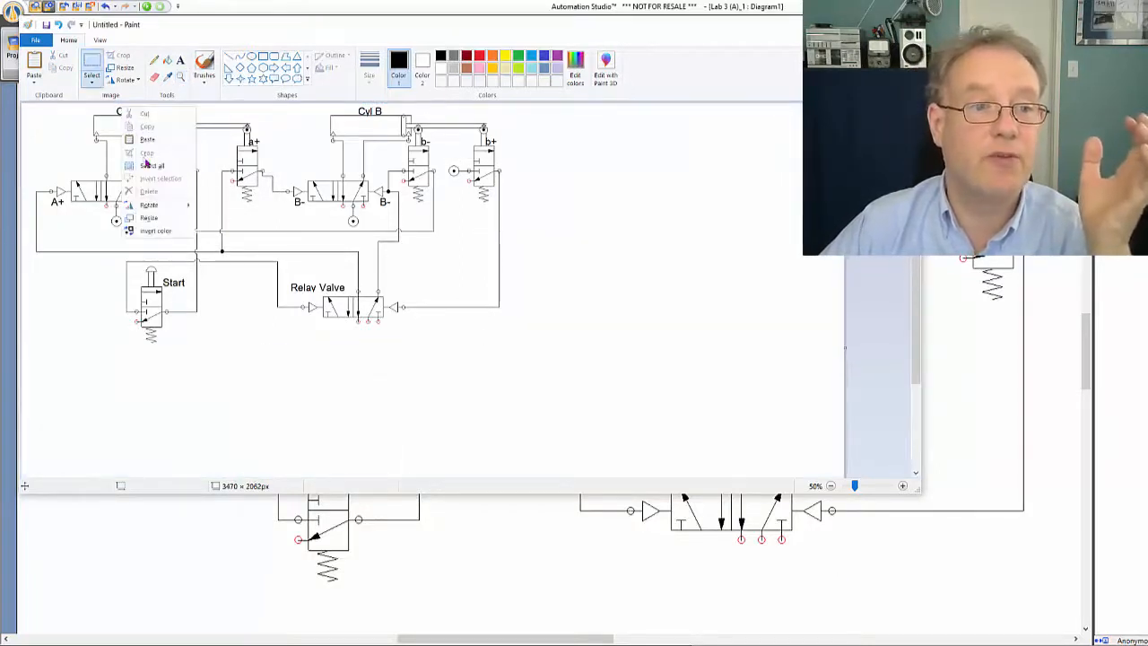
{"action": "left_click", "coordinate": [150, 165]}
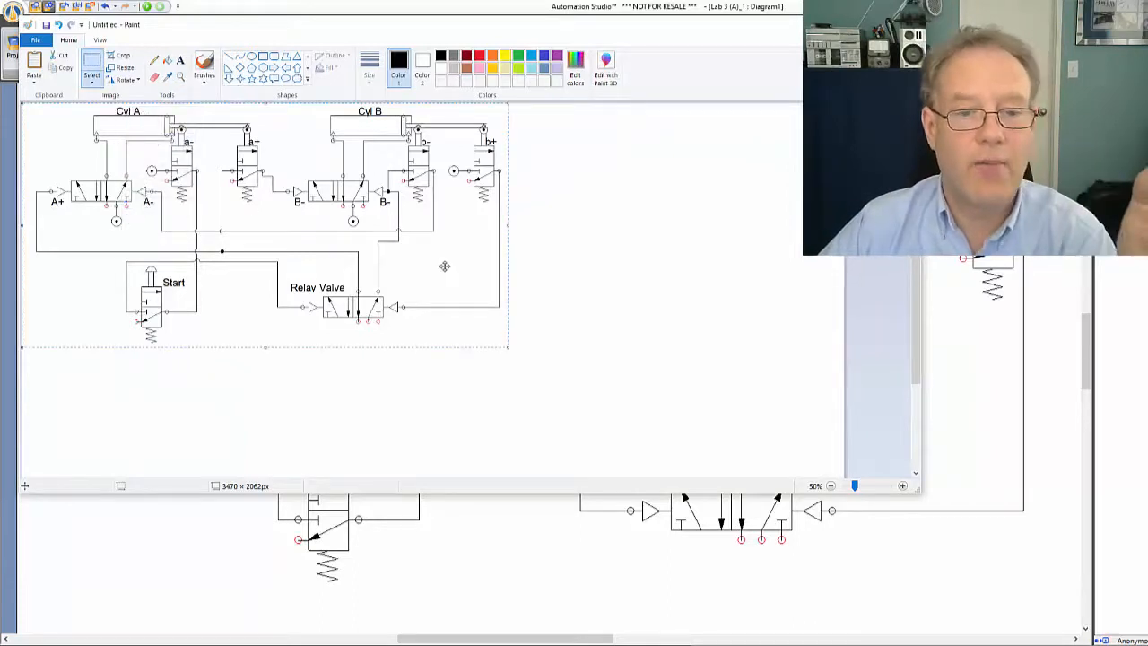
{"action": "right_click", "coordinate": [444, 266]}
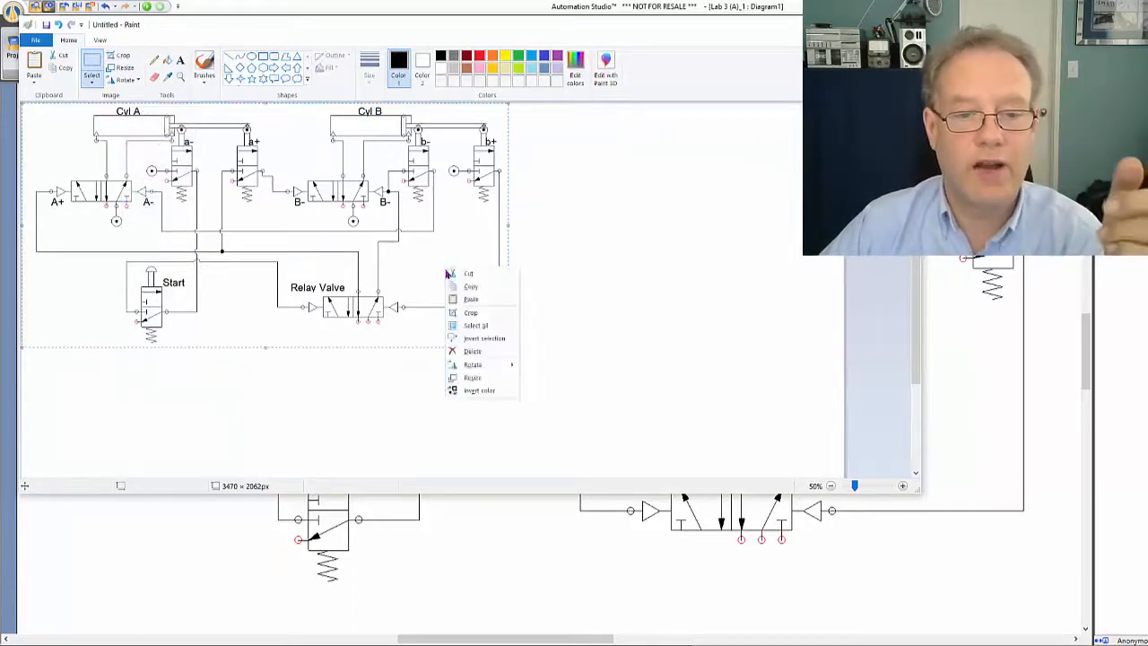
{"action": "left_click", "coordinate": [467, 313]}
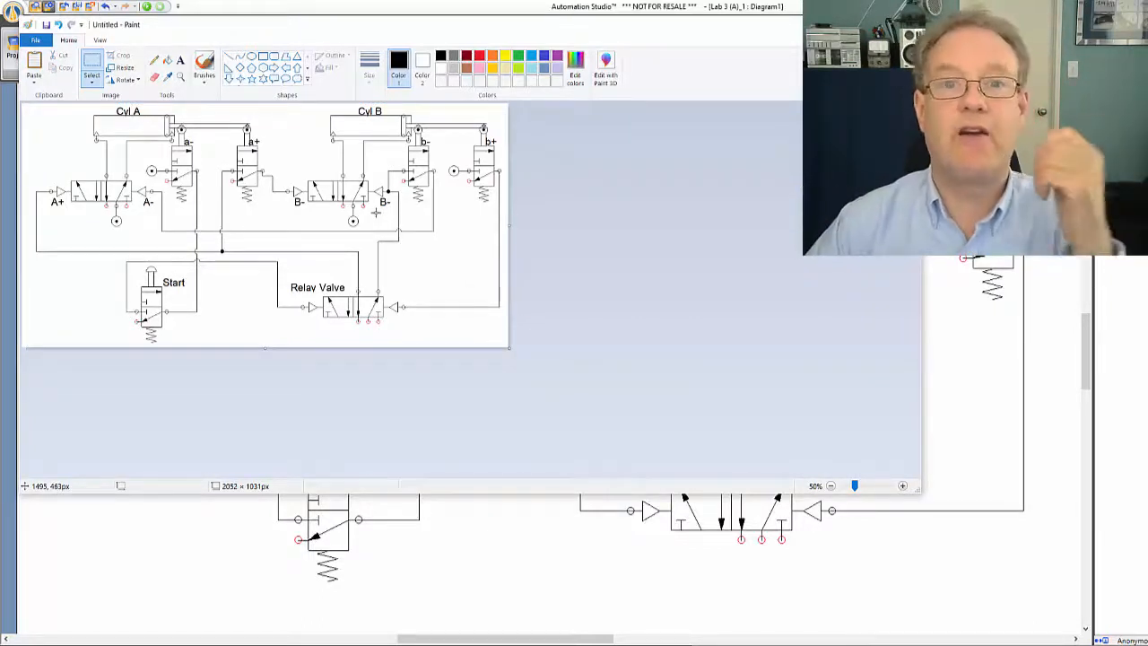
Crop the image to a central area of about 735 × 629 px around the B- valve and undo the crop
{"action": "left_click_drag", "start_coordinate": [209, 158], "coordinate": [383, 306]}
{"action": "right_click", "coordinate": [282, 203]}
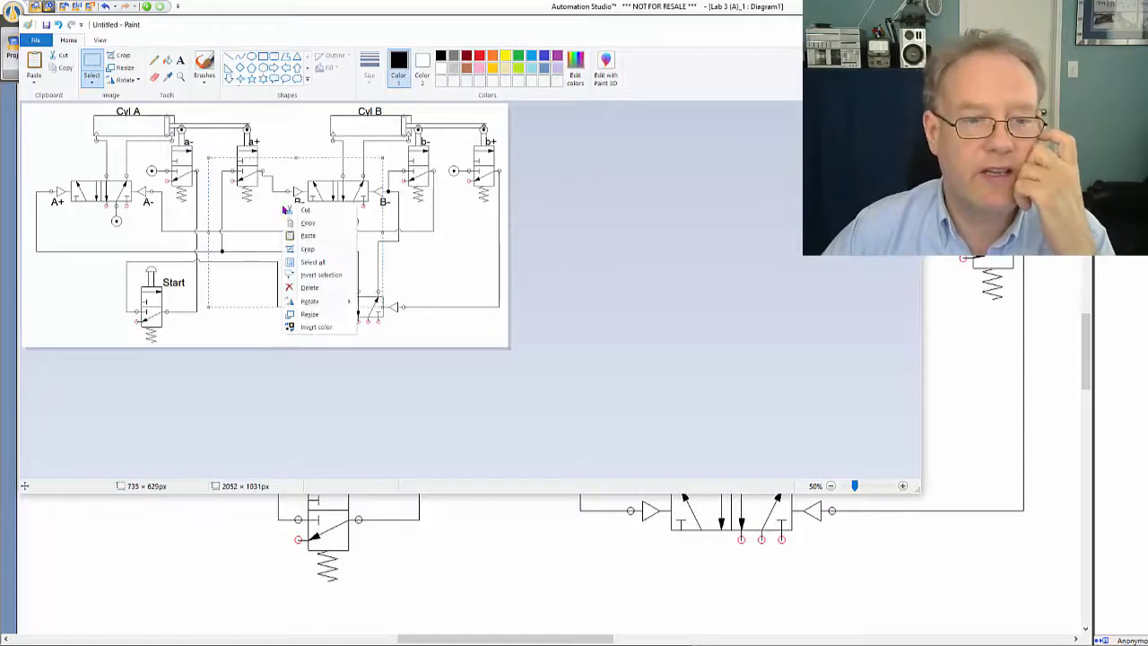
{"action": "left_click", "coordinate": [302, 251]}
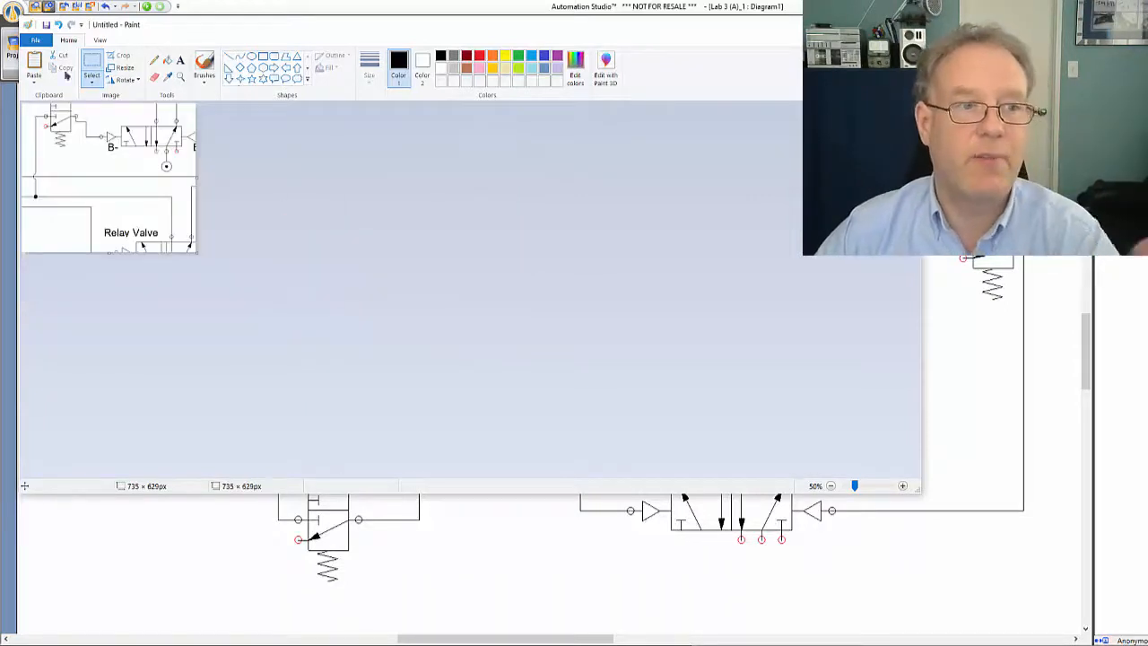
{"action": "left_click", "coordinate": [59, 24]}
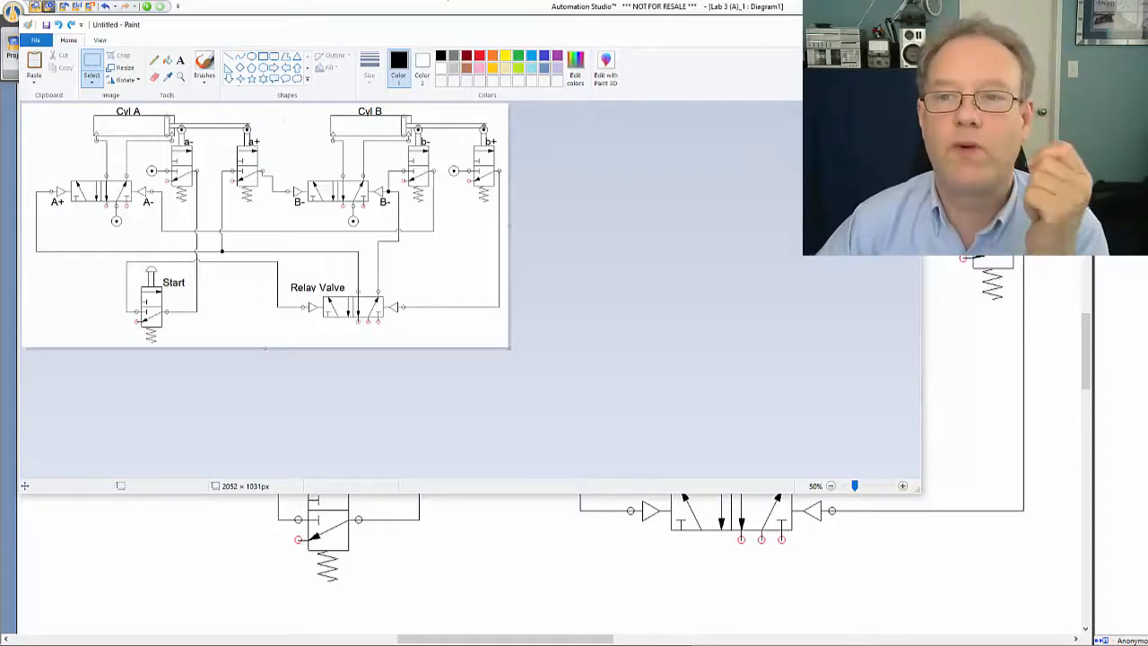
Switch to the Word document Printing Press (1).docx and insert a page break after the final report line
{"action": "left_click", "coordinate": [446, 2]}
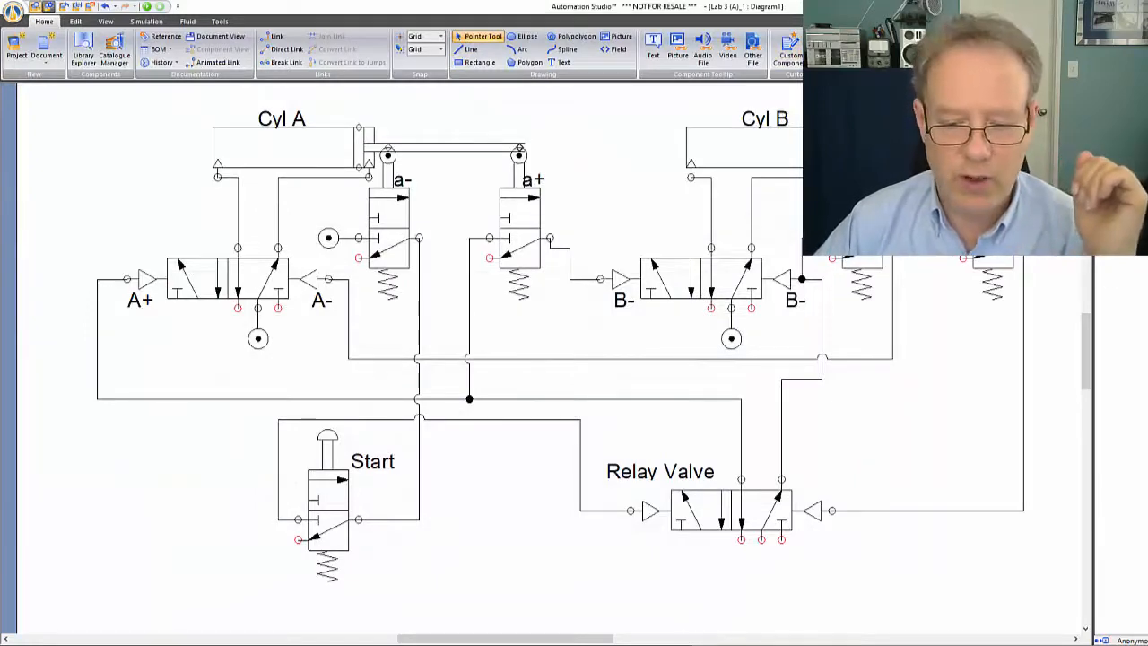
{"action": "left_click", "coordinate": [431, 643]}
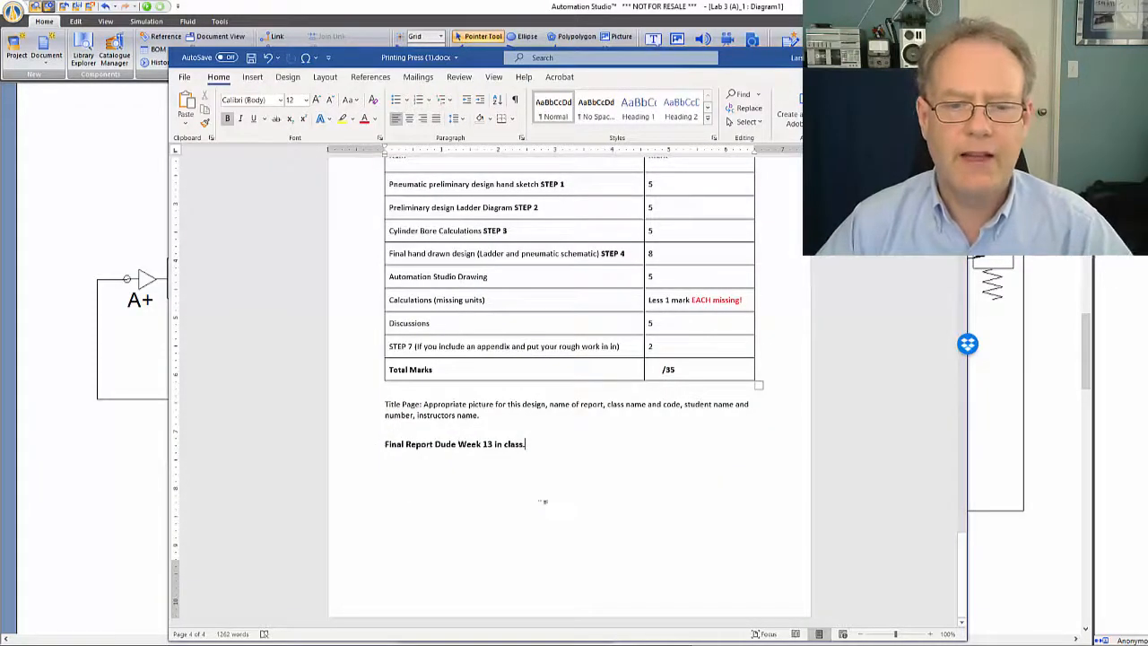
{"action": "key", "text": "ctrl+Return"}
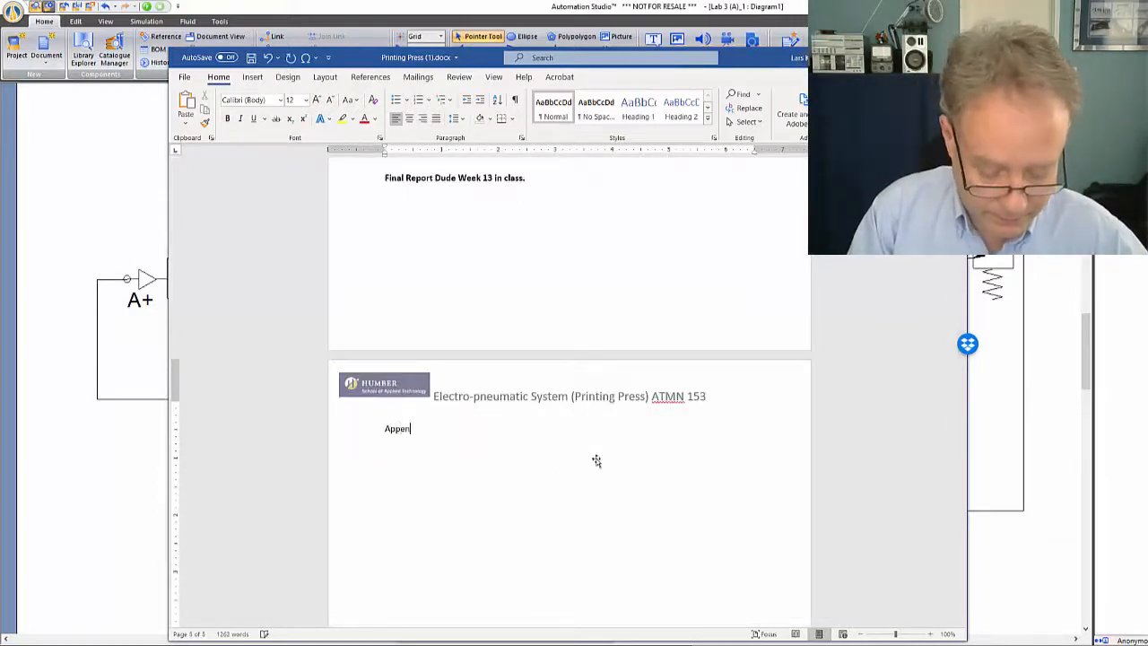
Write the lines Appendix and Schematic on the new page and move them down with blank lines above
{"action": "type", "text": "Appendix"}
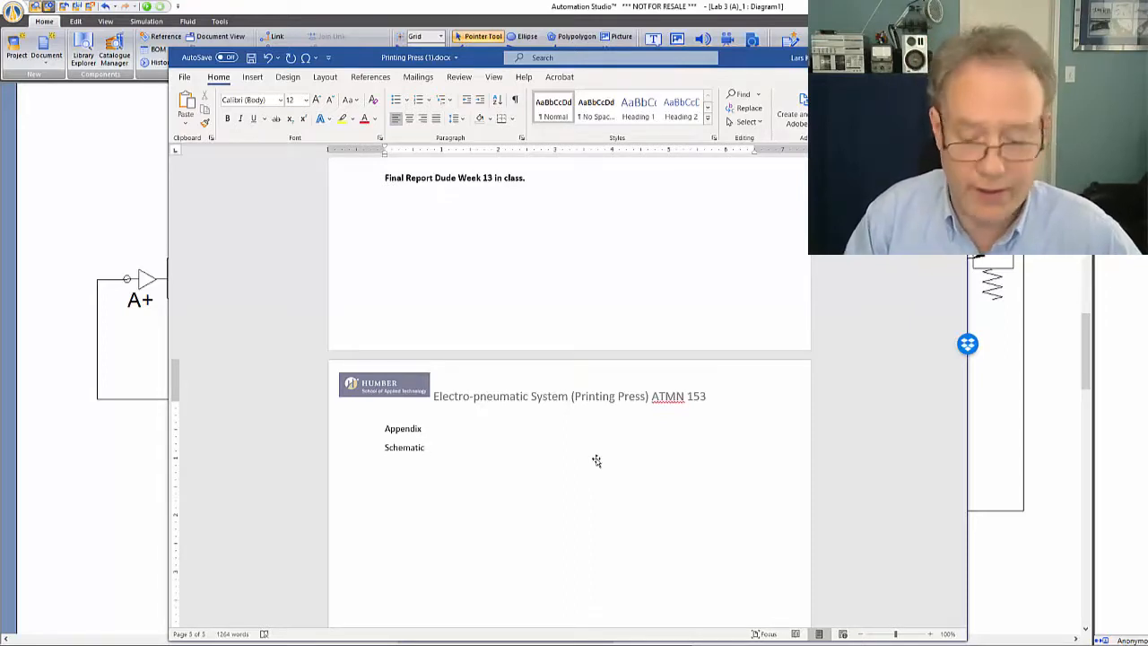
{"action": "left_click_drag", "start_coordinate": [430, 447], "coordinate": [387, 428]}
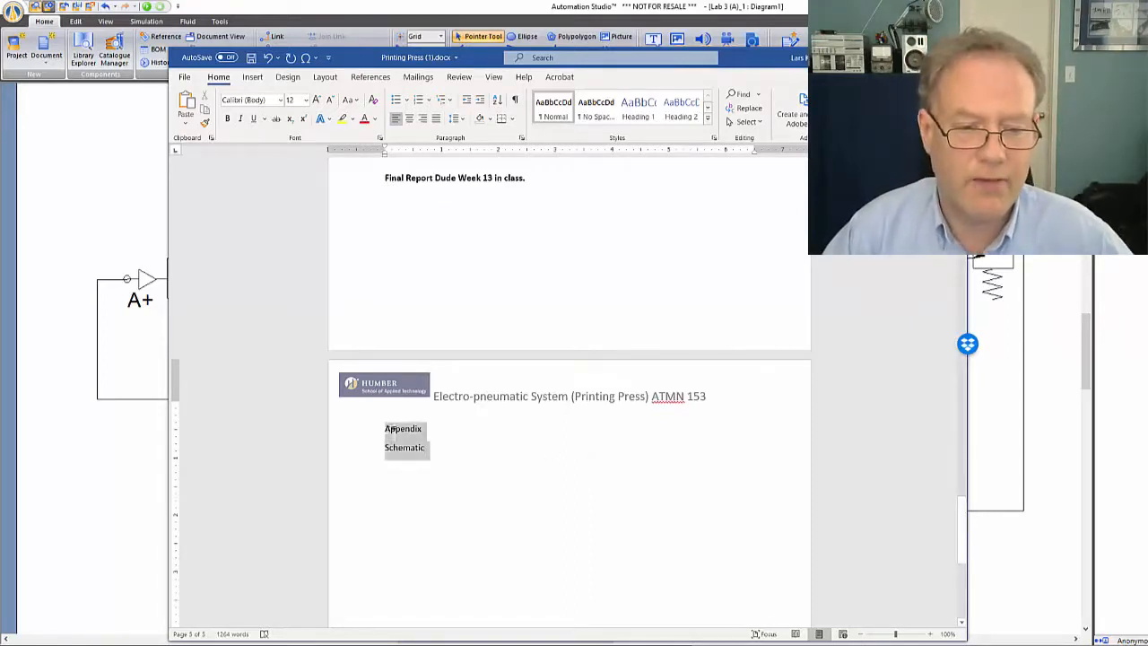
{"action": "left_click", "coordinate": [385, 429]}
{"action": "key", "text": "Return"}
{"action": "key", "text": "Return"}
{"action": "key", "text": "Return"}
{"action": "key", "text": "Return"}
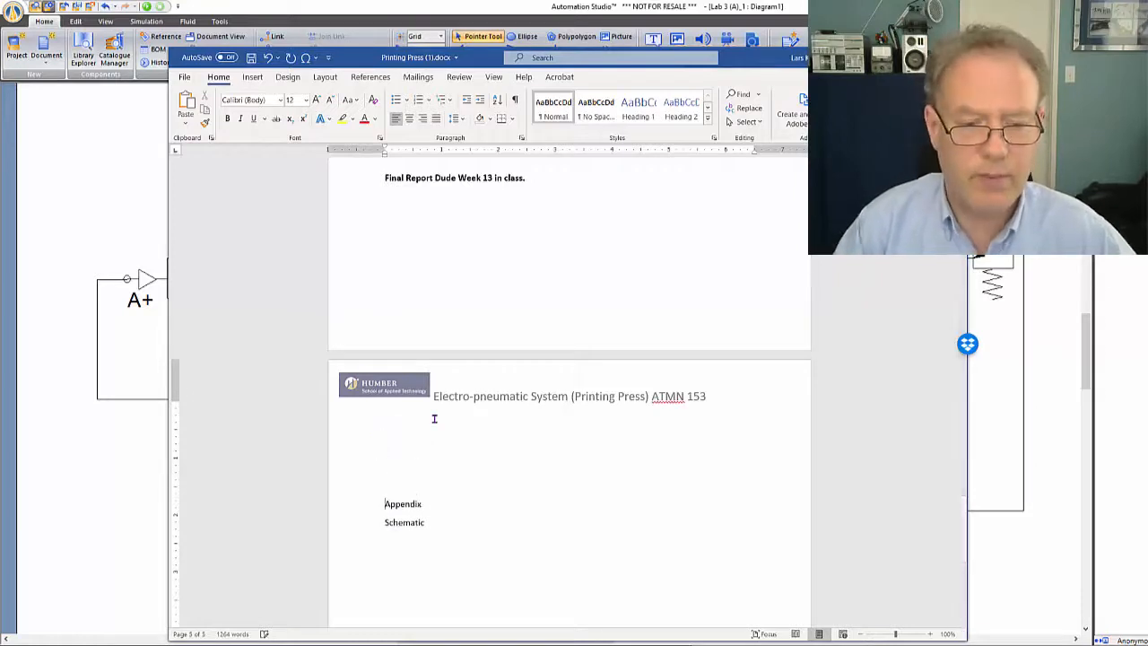
Centre the Appendix and Schematic lines and enlarge their font size to 22
{"action": "left_click_drag", "start_coordinate": [465, 513], "coordinate": [380, 502]}
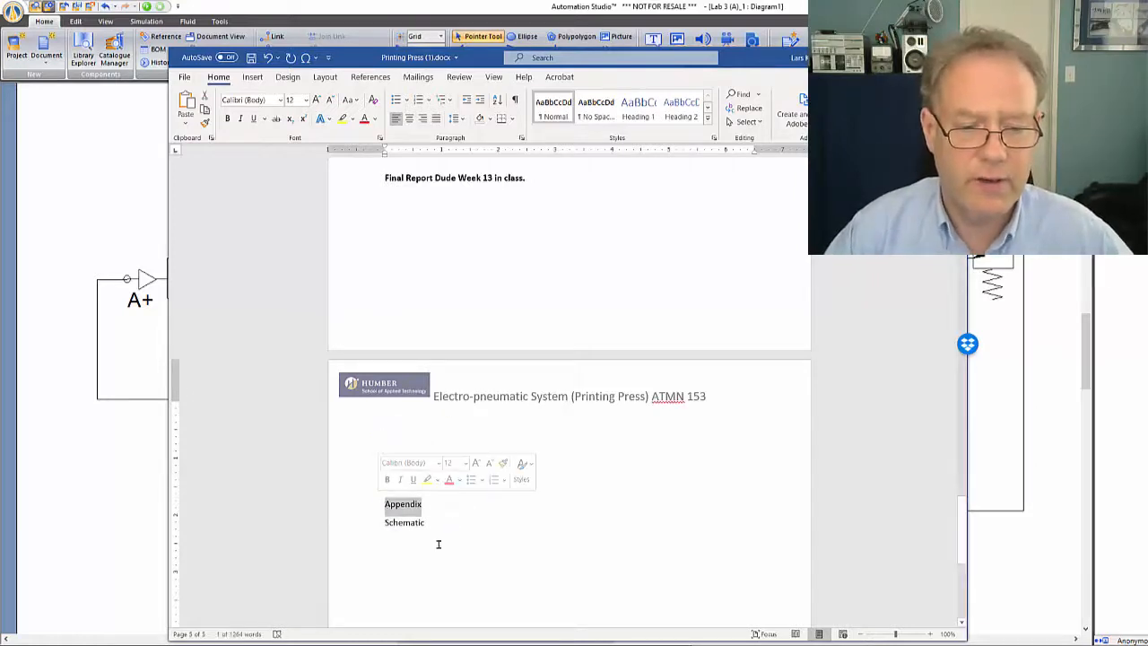
{"action": "left_click_drag", "start_coordinate": [435, 525], "coordinate": [381, 488]}
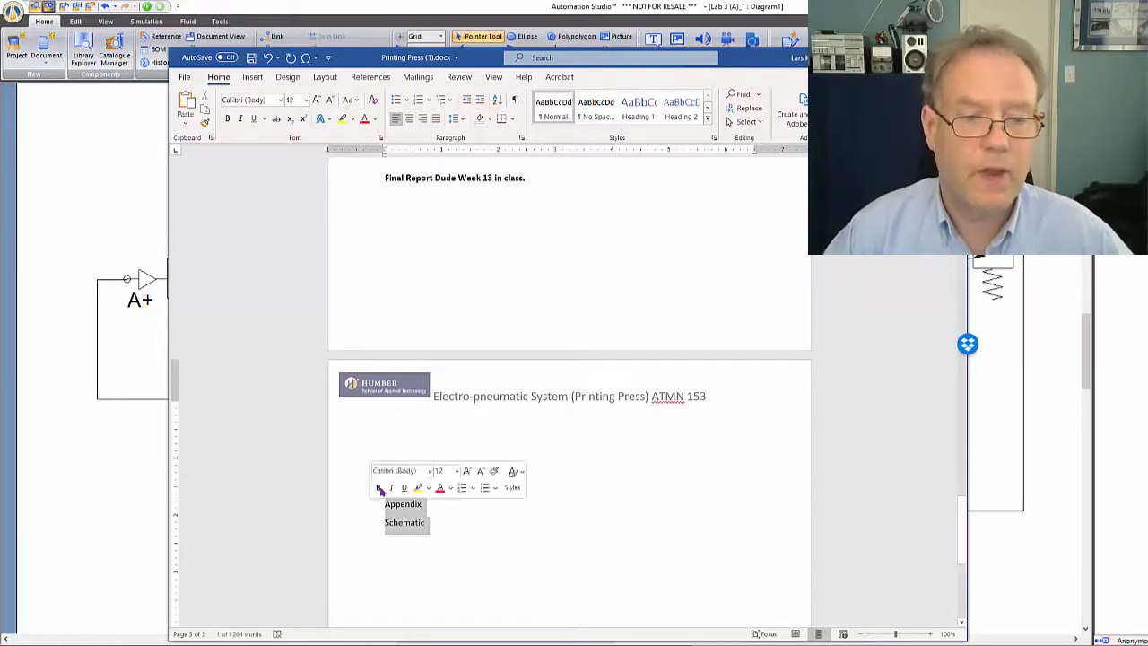
{"action": "left_click", "coordinate": [409, 118]}
{"action": "left_click", "coordinate": [315, 99]}
{"action": "left_click", "coordinate": [316, 100]}
{"action": "left_click", "coordinate": [316, 100]}
{"action": "left_click", "coordinate": [316, 100]}
{"action": "left_click", "coordinate": [316, 100]}
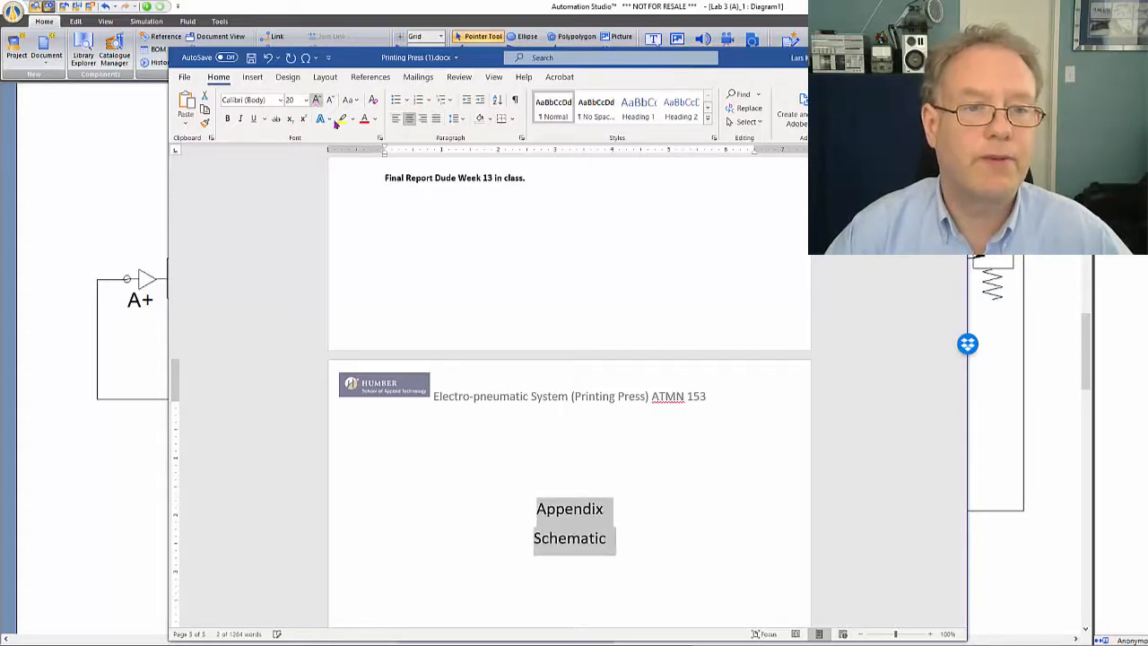
{"action": "scroll", "coordinate": [533, 383], "scroll_direction": "down", "scroll_amount": 3}
{"action": "left_click", "coordinate": [534, 383]}
{"action": "scroll", "coordinate": [622, 377], "scroll_direction": "down", "scroll_amount": 2}
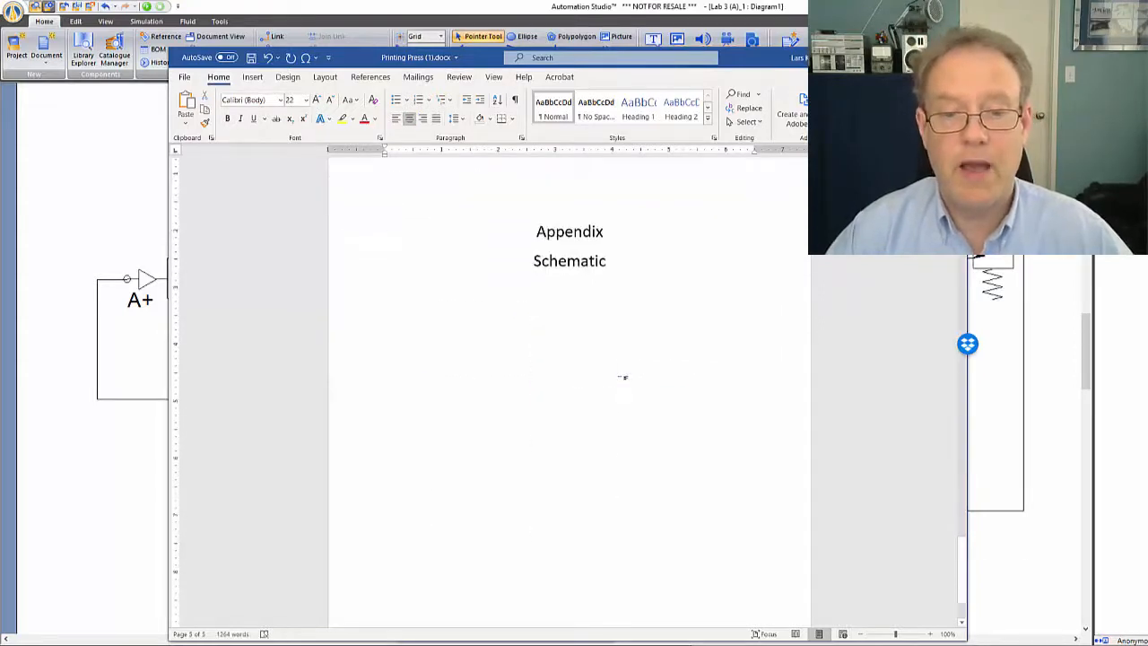
Add a new line below Schematic and paste the copied circuit diagram there, keeping its source formatting
{"action": "left_click", "coordinate": [599, 348]}
{"action": "scroll", "coordinate": [598, 350], "scroll_direction": "down", "scroll_amount": 2}
{"action": "scroll", "coordinate": [565, 372], "scroll_direction": "up", "scroll_amount": 2}
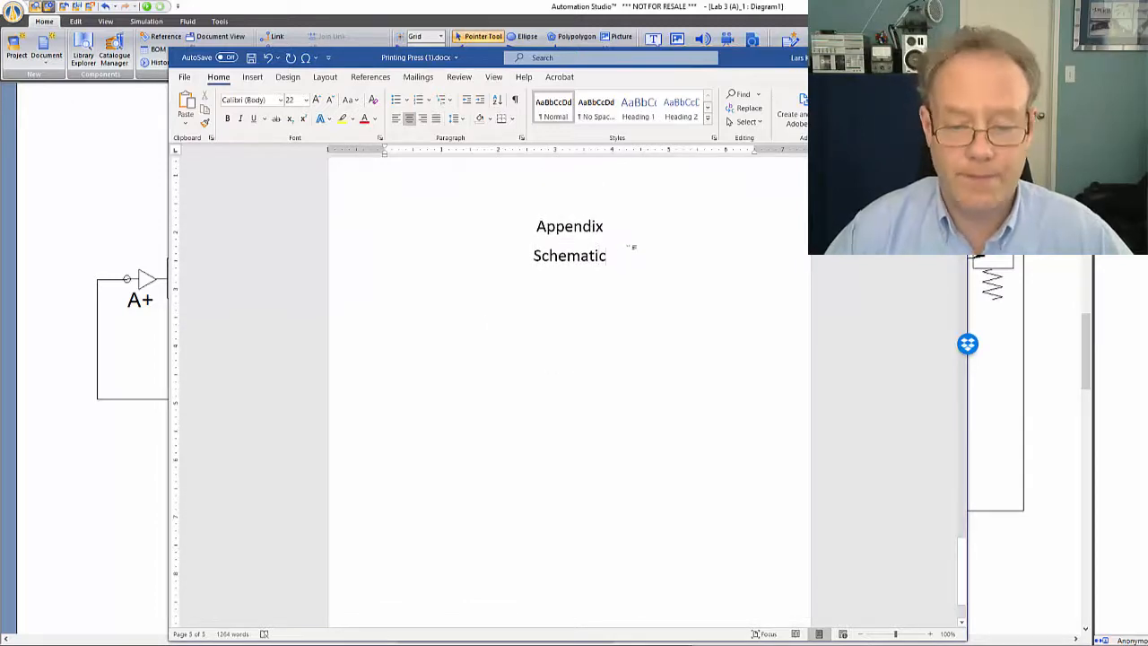
{"action": "key", "text": "Return"}
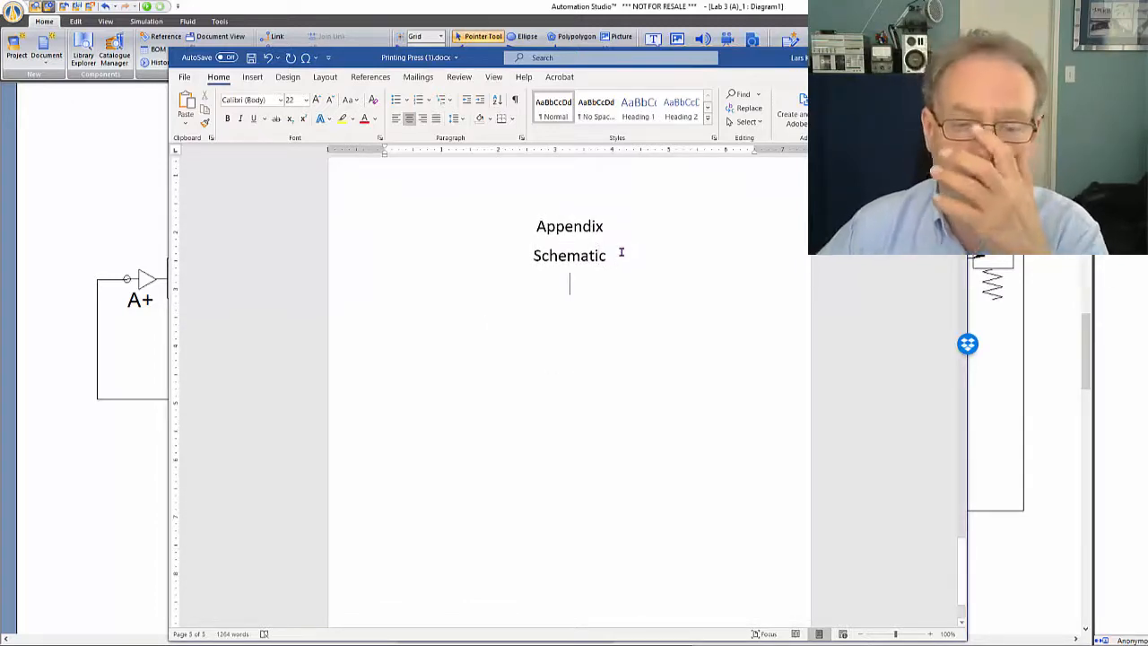
{"action": "right_click", "coordinate": [585, 278]}
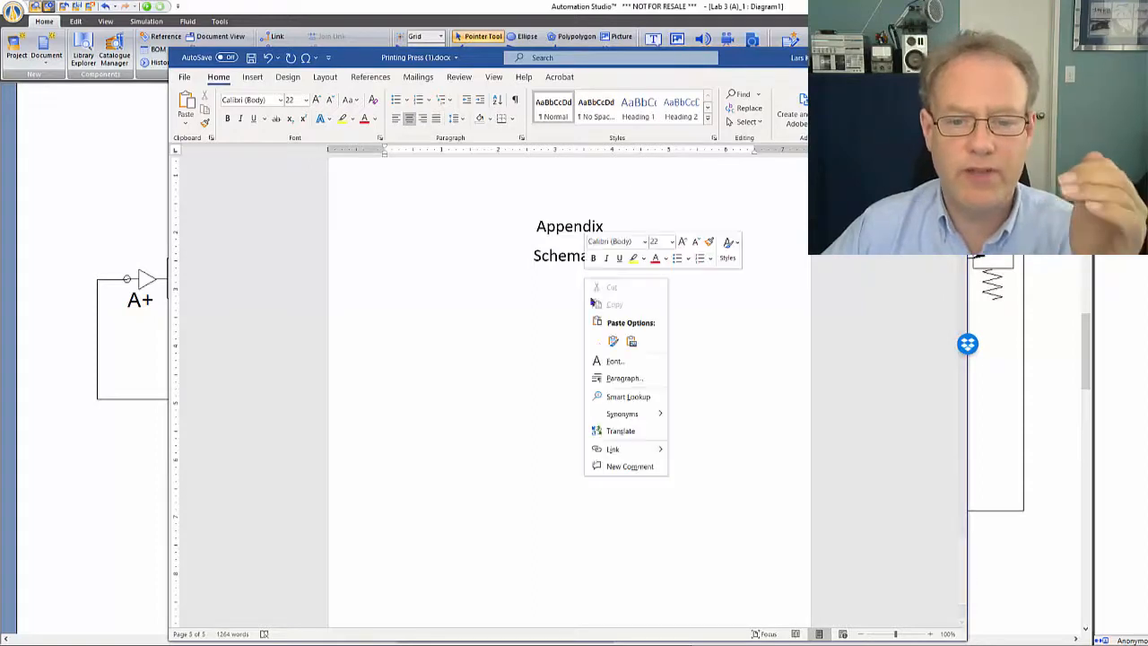
{"action": "left_click", "coordinate": [611, 341]}
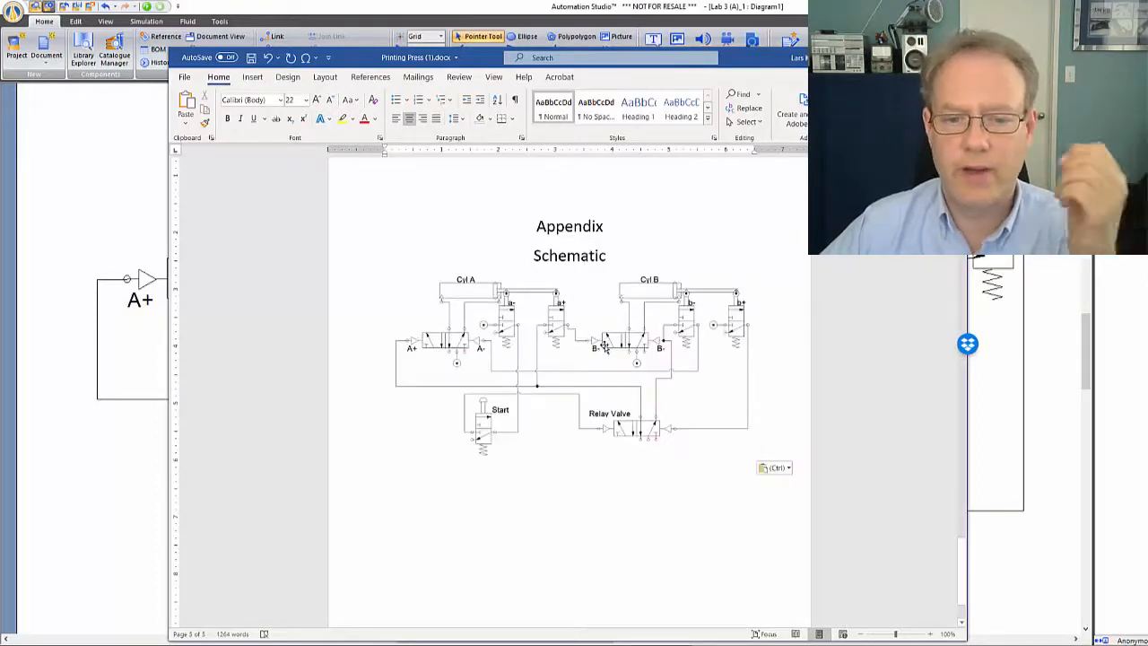
Set the diagram's text wrapping to In Front of Text and reposition it slightly beneath the Schematic heading
{"action": "left_click", "coordinate": [604, 346]}
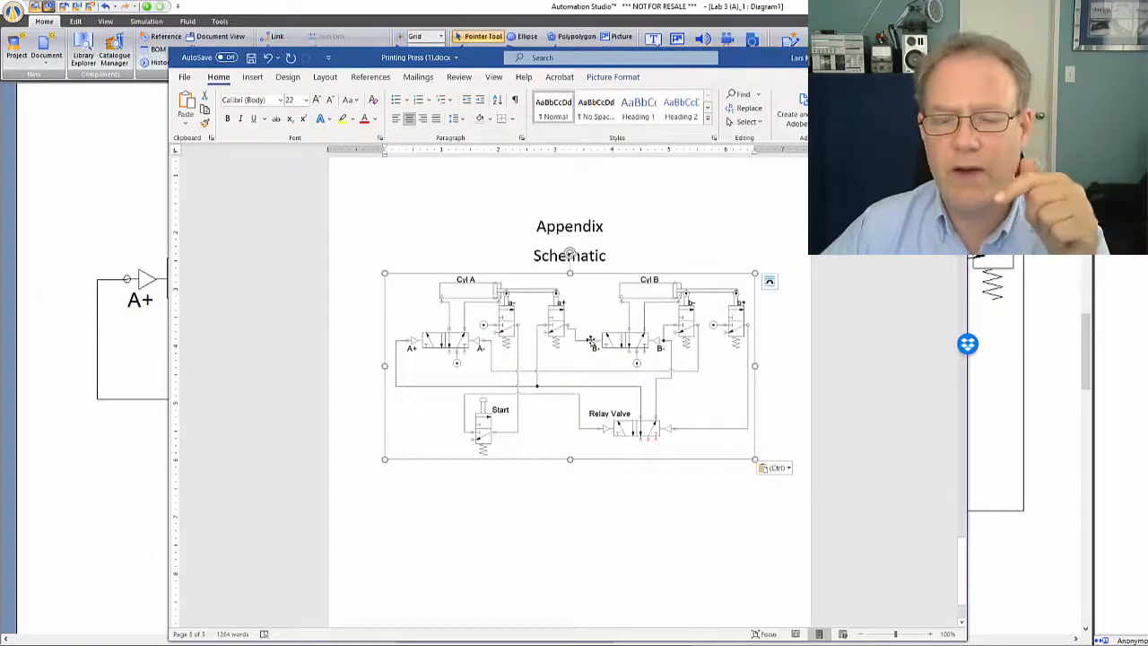
{"action": "right_click", "coordinate": [591, 341]}
{"action": "mouse_move", "coordinate": [684, 566]}
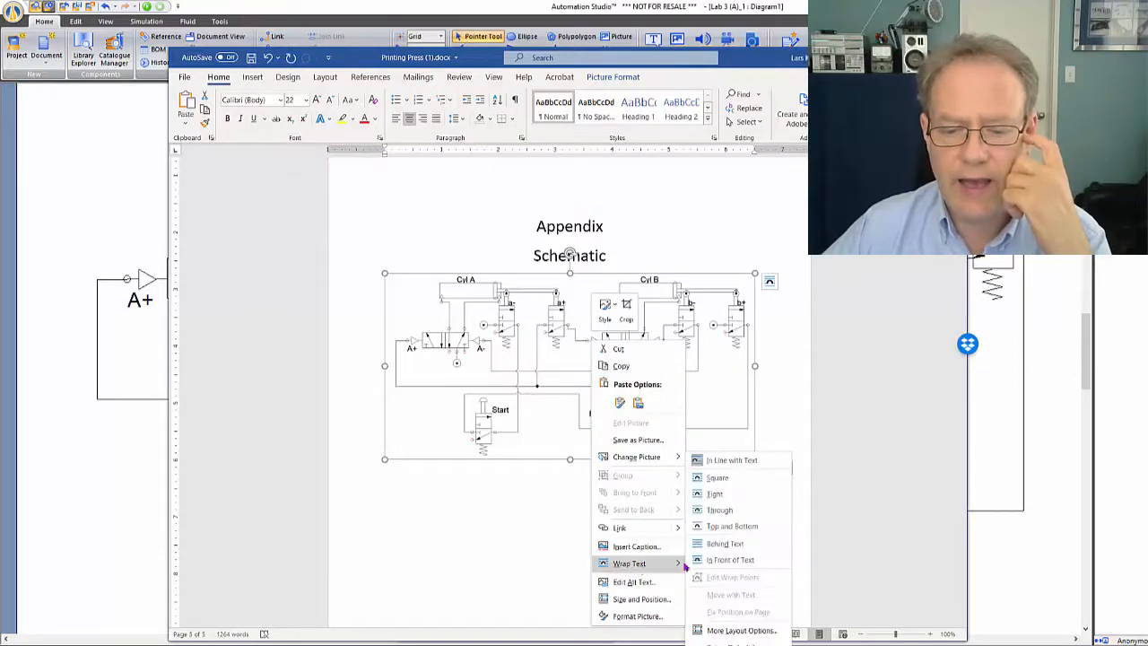
{"action": "left_click", "coordinate": [730, 560]}
{"action": "left_click_drag", "start_coordinate": [605, 340], "coordinate": [651, 348]}
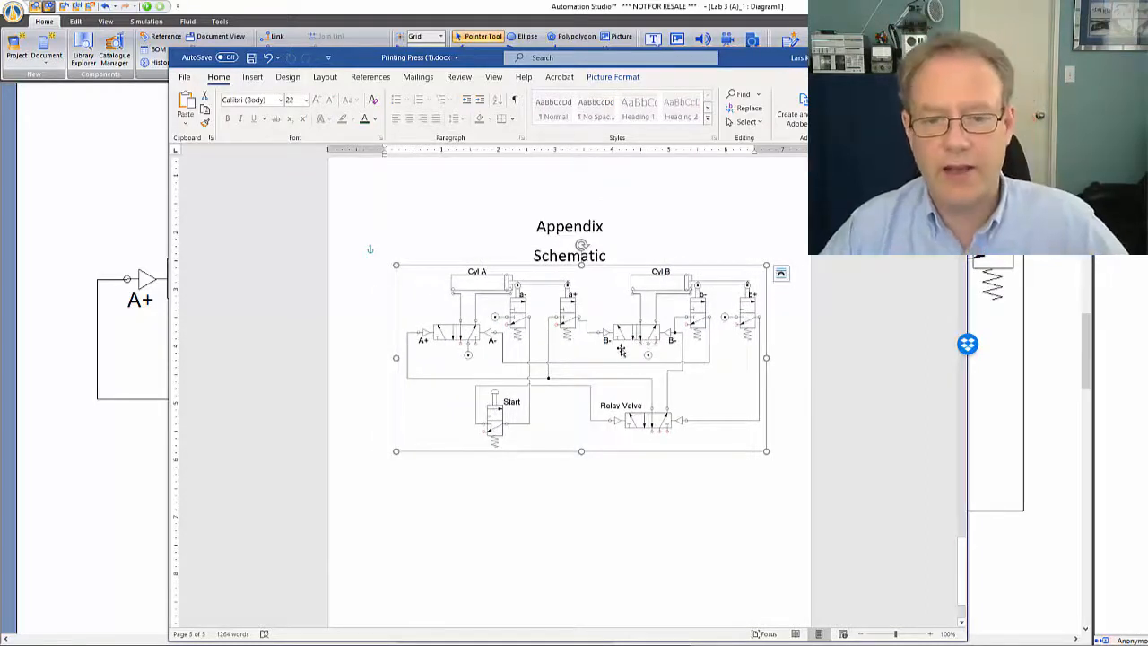
Try moving the diagram onto the START! page and shrinking it under Step Three with the text wrapped around it
{"action": "scroll", "coordinate": [618, 353], "scroll_direction": "down", "scroll_amount": 9, "text": "ctrl"}
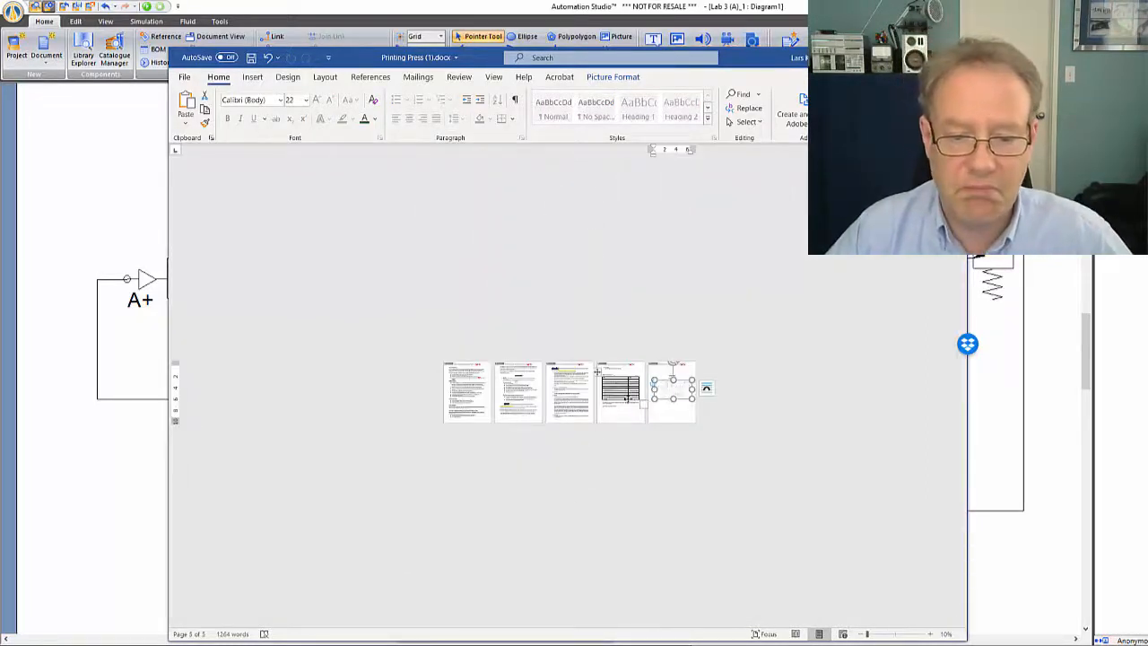
{"action": "scroll", "coordinate": [583, 385], "scroll_direction": "up", "scroll_amount": 6, "text": "ctrl"}
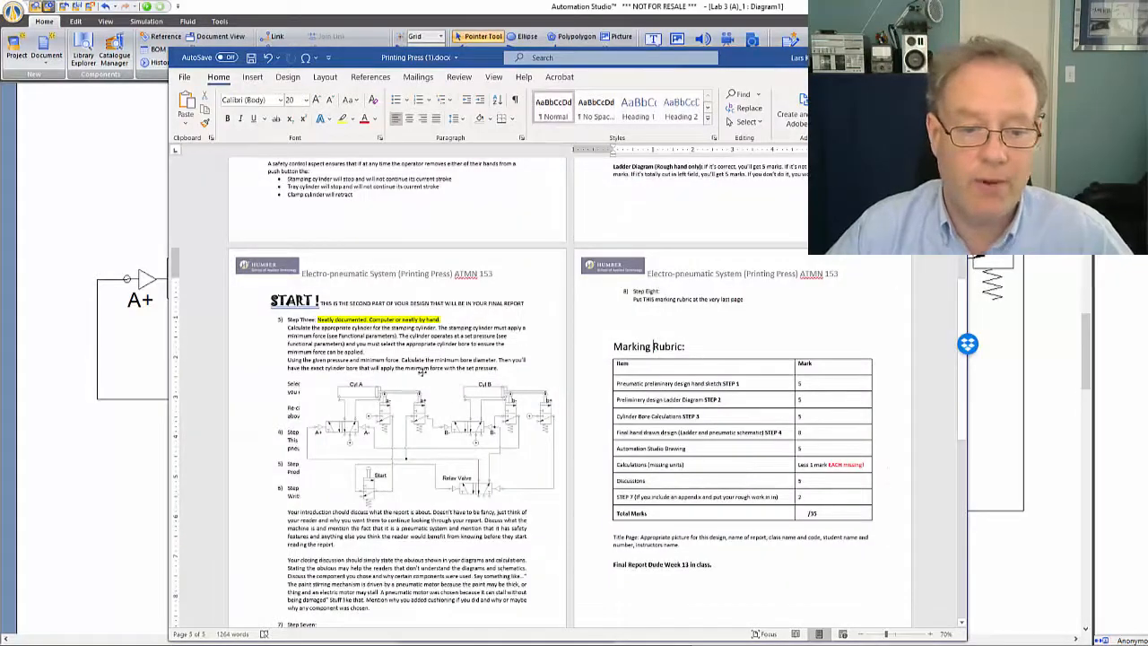
{"action": "left_click_drag", "start_coordinate": [447, 410], "coordinate": [413, 380]}
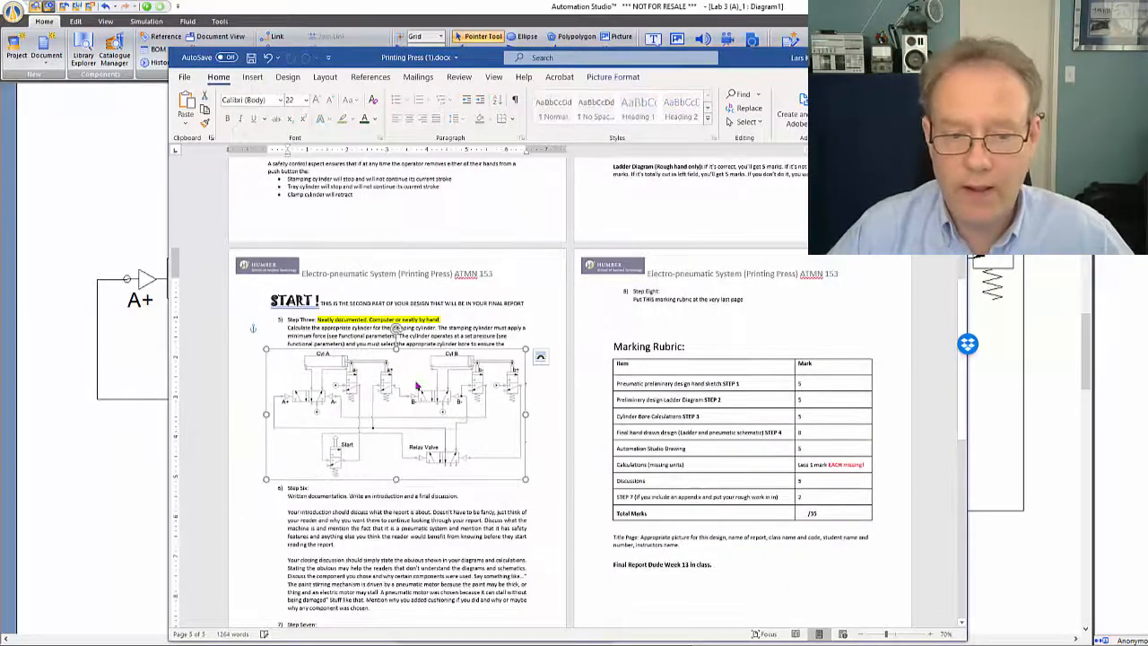
{"action": "right_click", "coordinate": [414, 380]}
{"action": "mouse_move", "coordinate": [451, 321]}
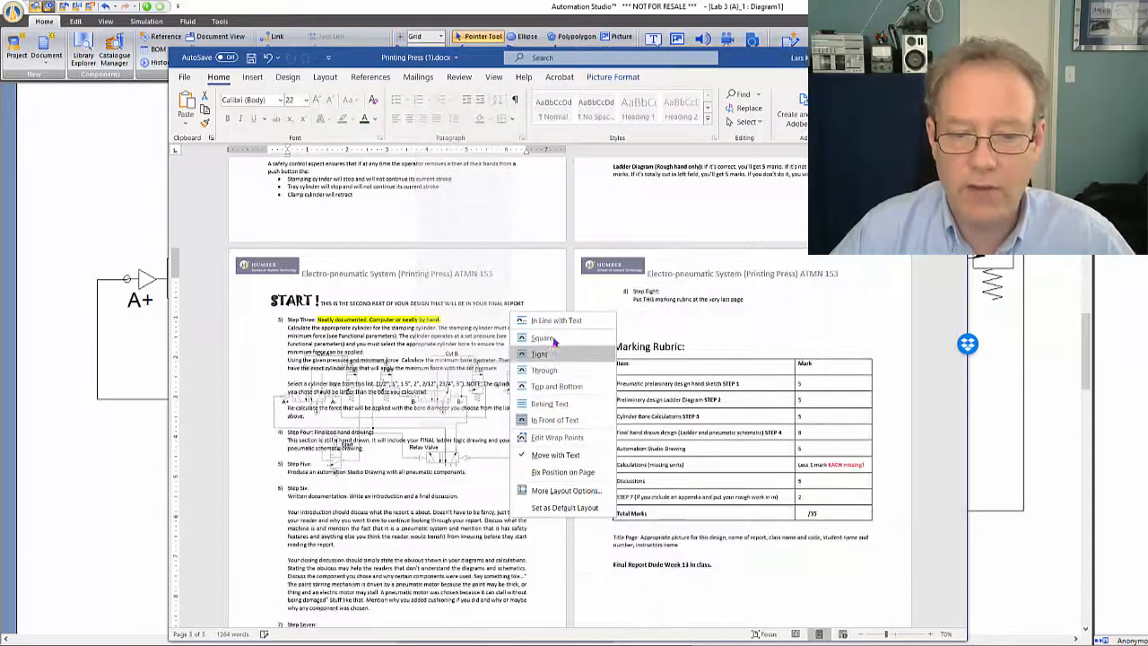
{"action": "left_click", "coordinate": [556, 386]}
{"action": "left_click_drag", "start_coordinate": [492, 378], "coordinate": [383, 344]}
{"action": "left_click", "coordinate": [449, 356]}
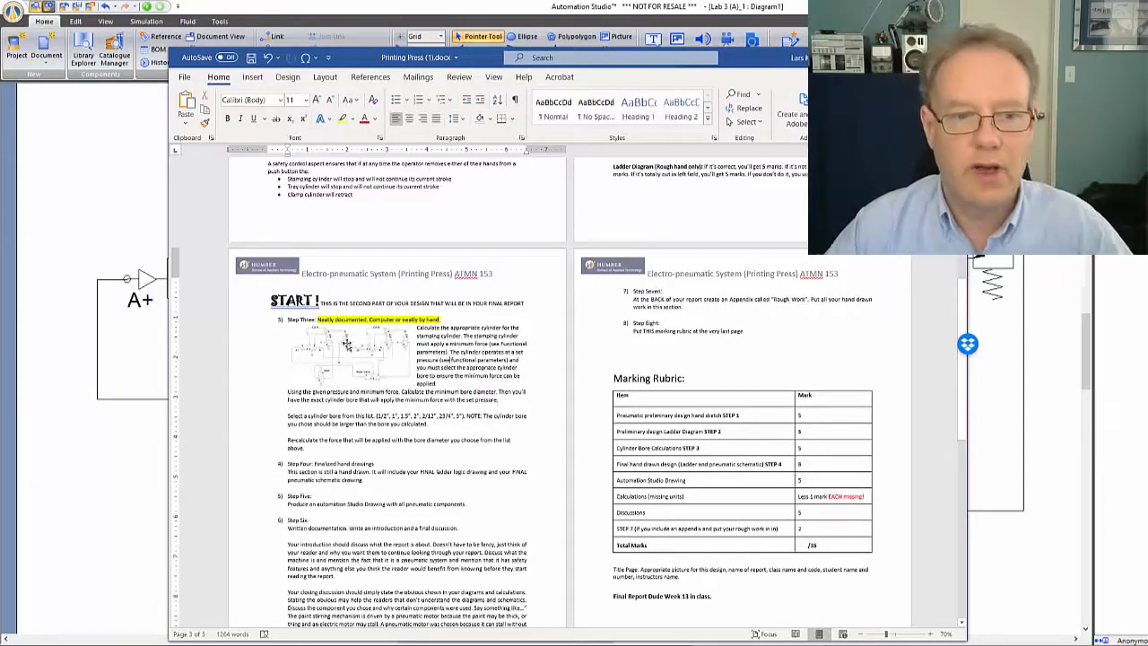
Try resizing the diagram beside the Step Three text, first larger and then smaller, to reflow the wrapped text
{"action": "left_click", "coordinate": [363, 348]}
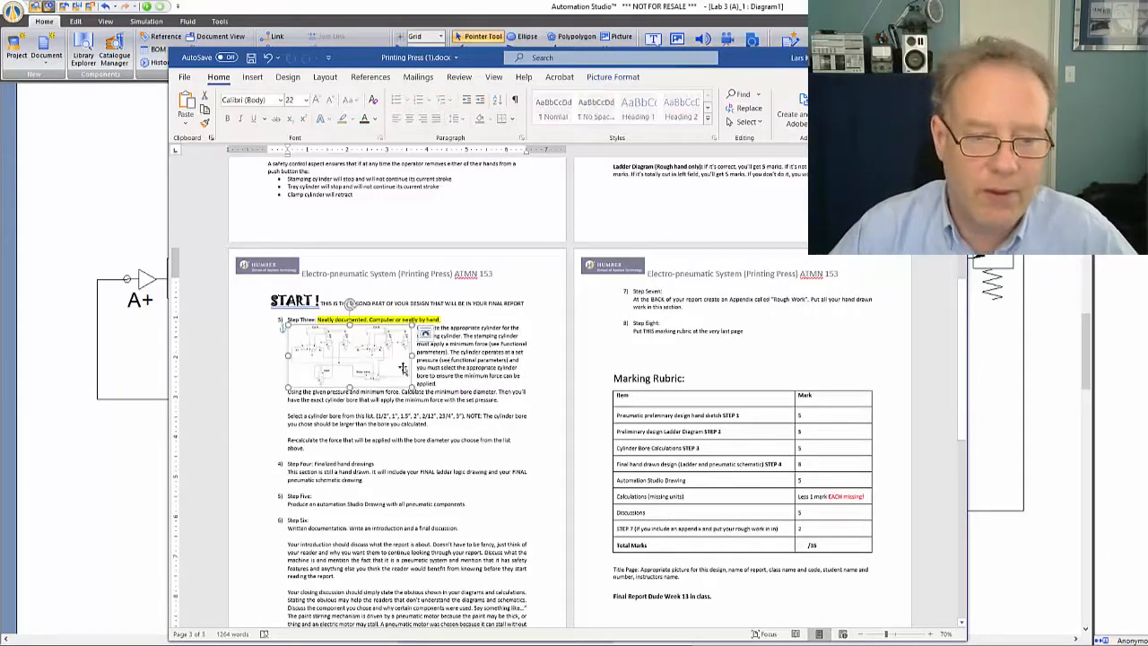
{"action": "left_click_drag", "start_coordinate": [411, 383], "coordinate": [432, 405]}
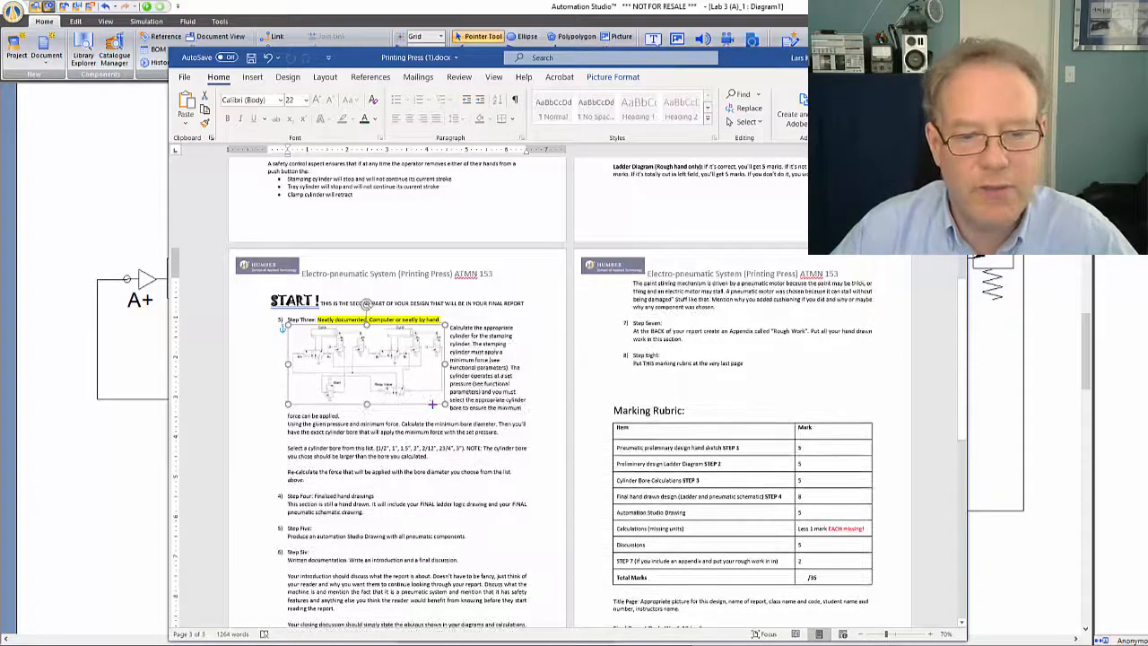
{"action": "left_click_drag", "start_coordinate": [451, 327], "coordinate": [531, 410]}
{"action": "left_click", "coordinate": [469, 380]}
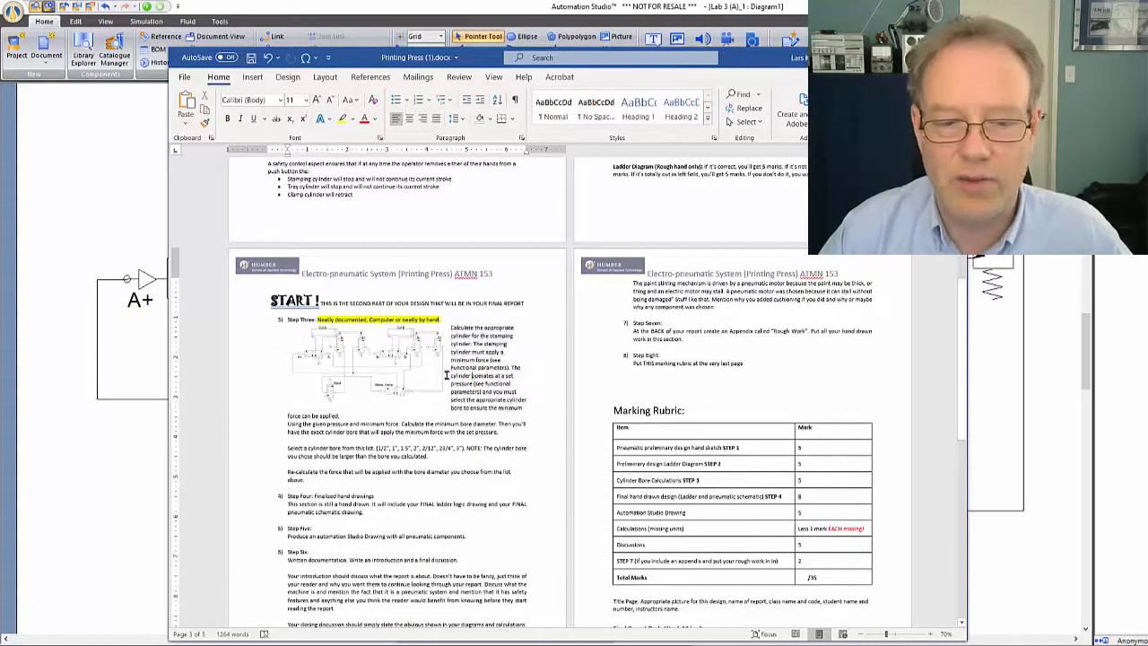
{"action": "left_click", "coordinate": [413, 384]}
{"action": "left_click_drag", "start_coordinate": [444, 404], "coordinate": [417, 390]}
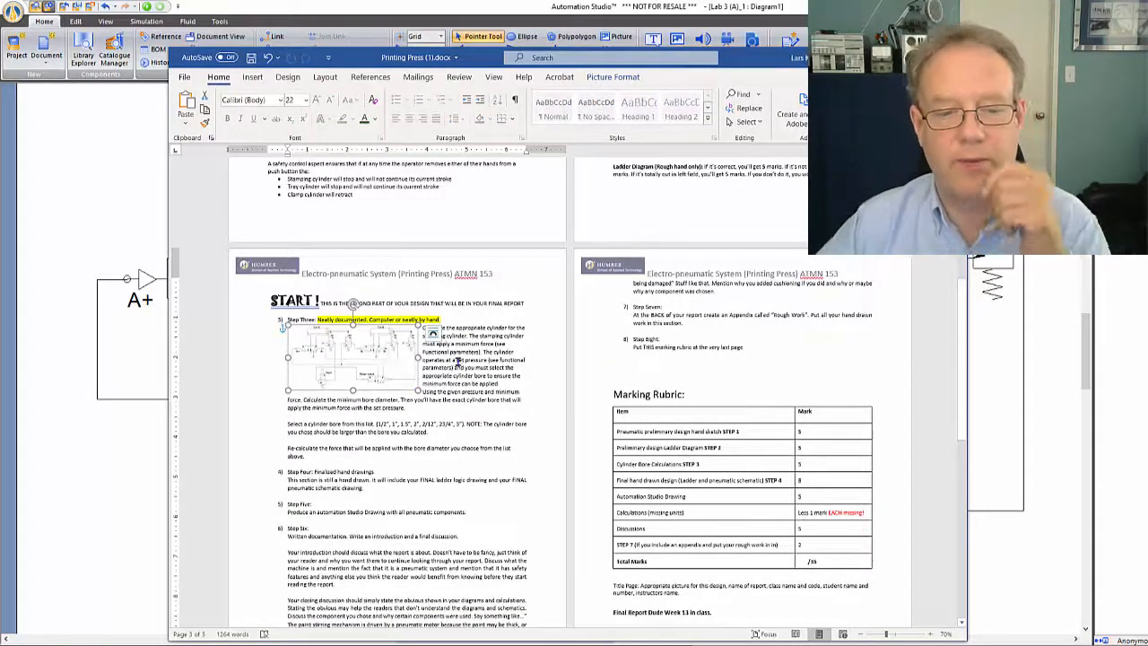
{"action": "left_click", "coordinate": [391, 356]}
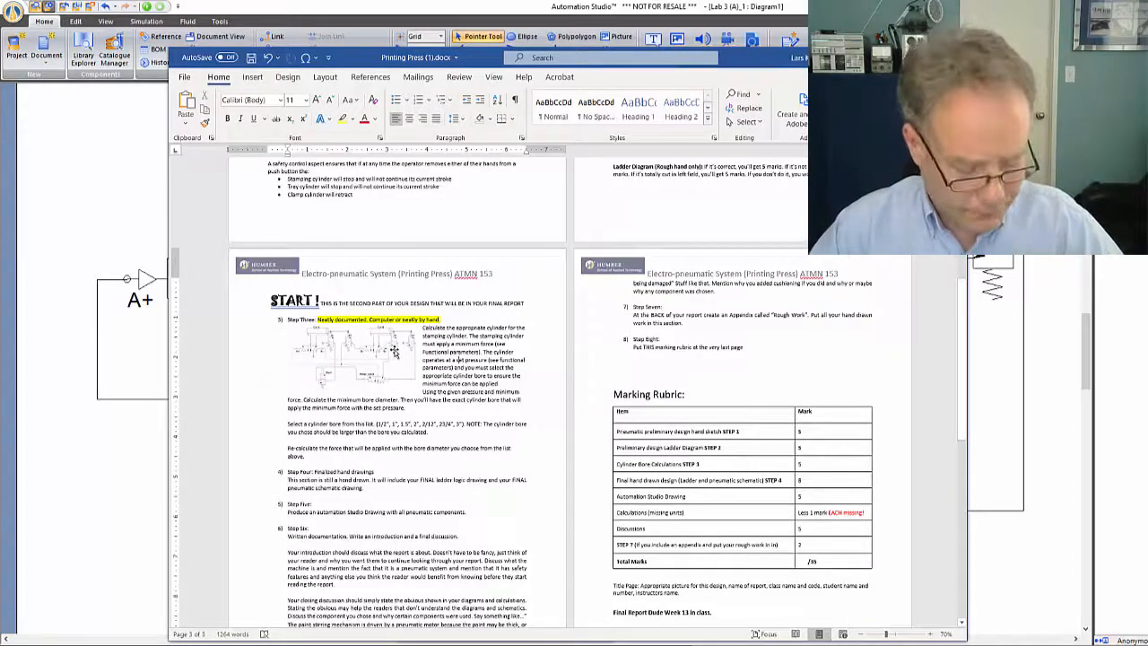
Undo the diagram's resizing, text wrapping and move so it is back on the appendix page
{"action": "key", "text": "ctrl+z"}
{"action": "key", "text": "ctrl+z"}
{"action": "key", "text": "ctrl+z"}
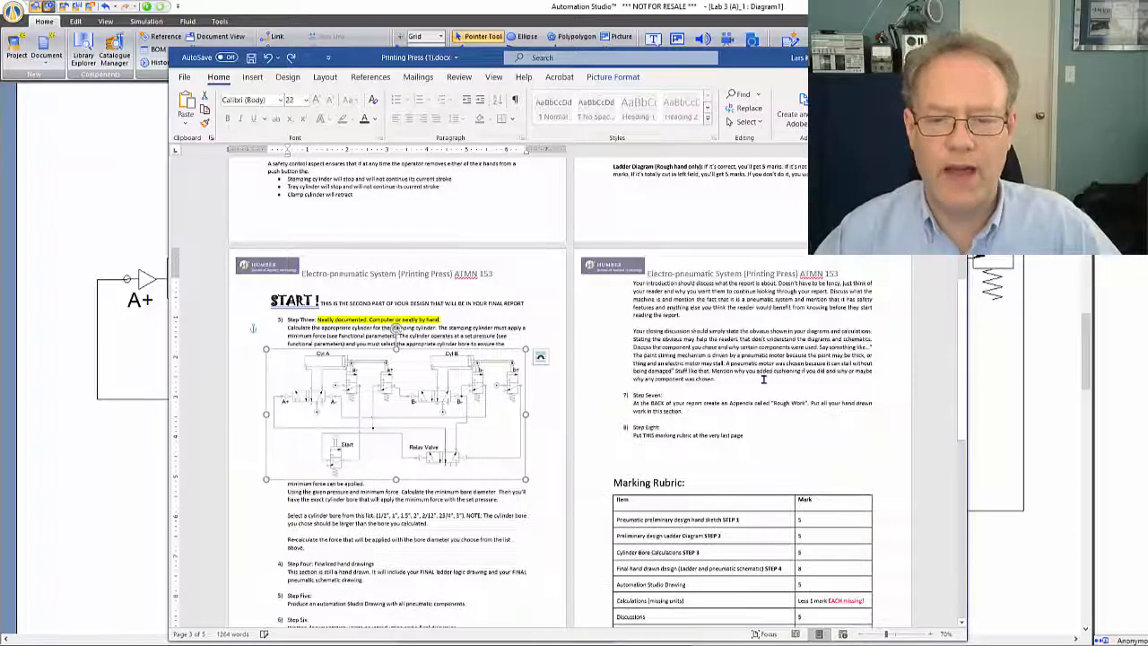
{"action": "key", "text": "ctrl+z"}
{"action": "key", "text": "ctrl+z"}
{"action": "key", "text": "ctrl+z"}
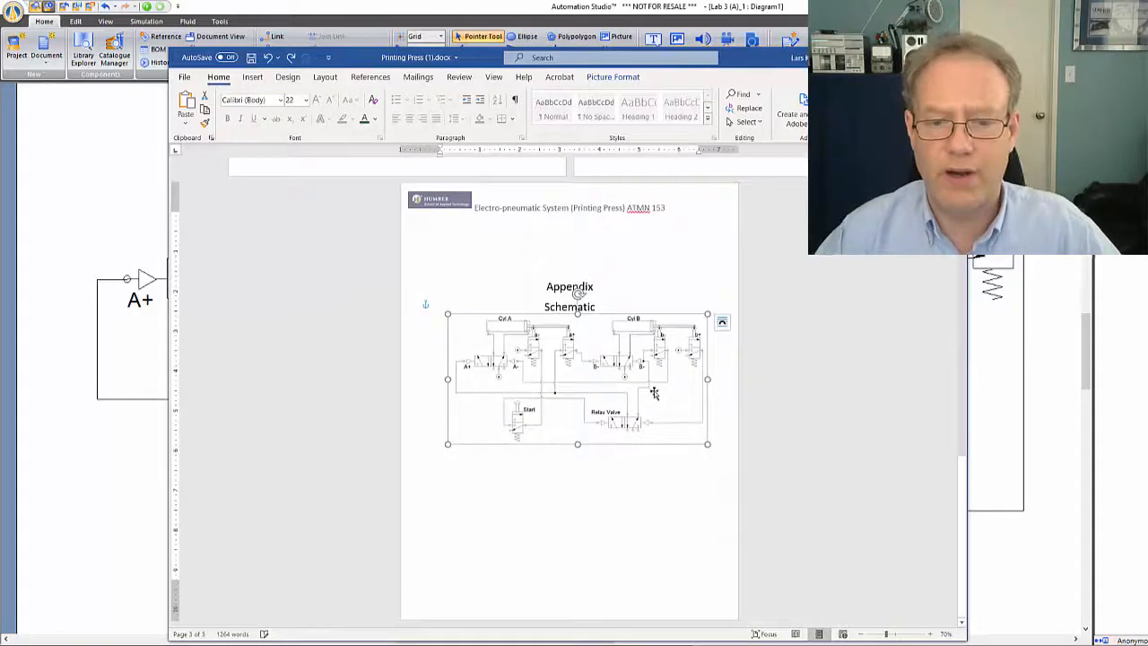
Move the diagram further below the Schematic heading and apply In Front of Text wrapping to it
{"action": "left_click_drag", "start_coordinate": [643, 377], "coordinate": [639, 409]}
{"action": "right_click", "coordinate": [611, 423]}
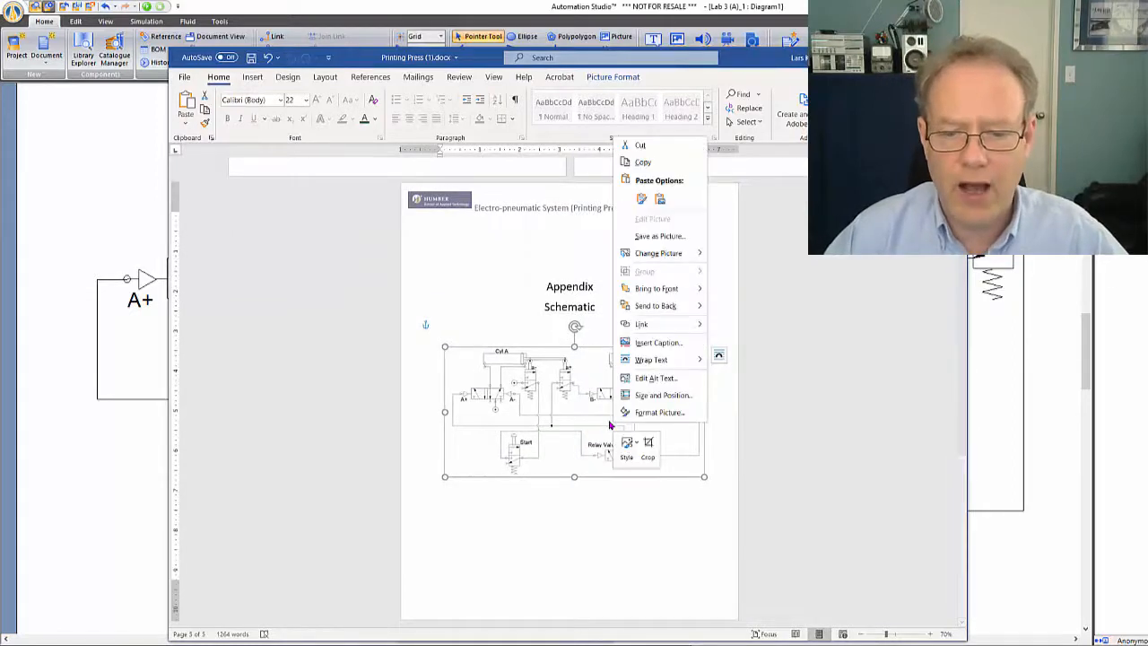
{"action": "mouse_move", "coordinate": [668, 360]}
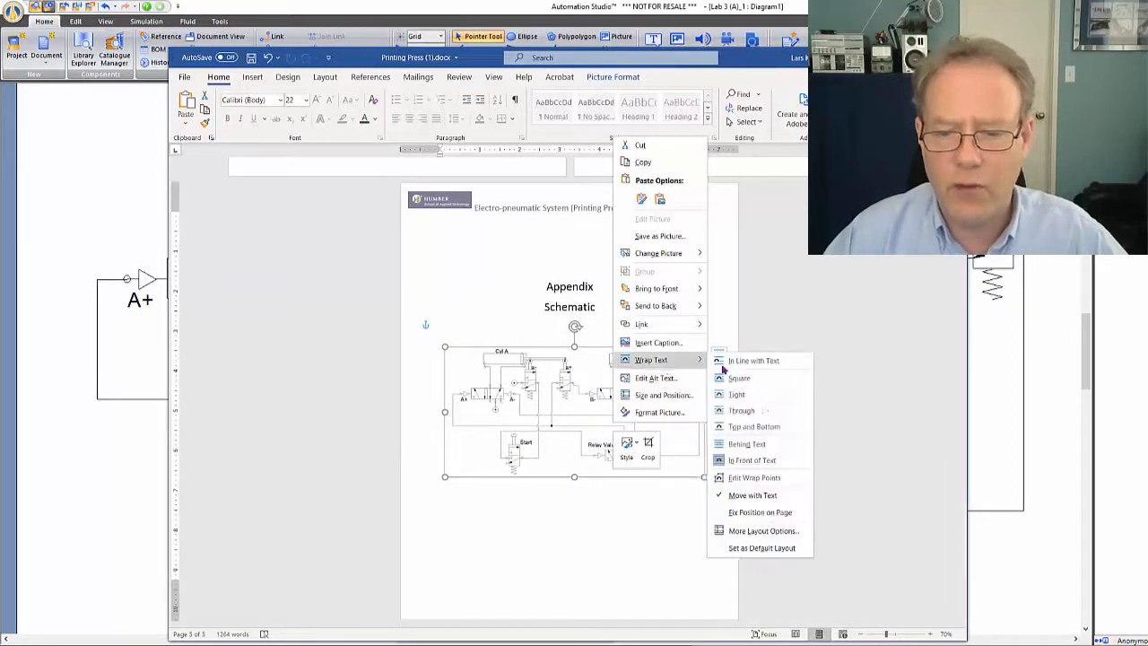
{"action": "left_click", "coordinate": [758, 468]}
{"action": "left_click_drag", "start_coordinate": [569, 394], "coordinate": [603, 397]}
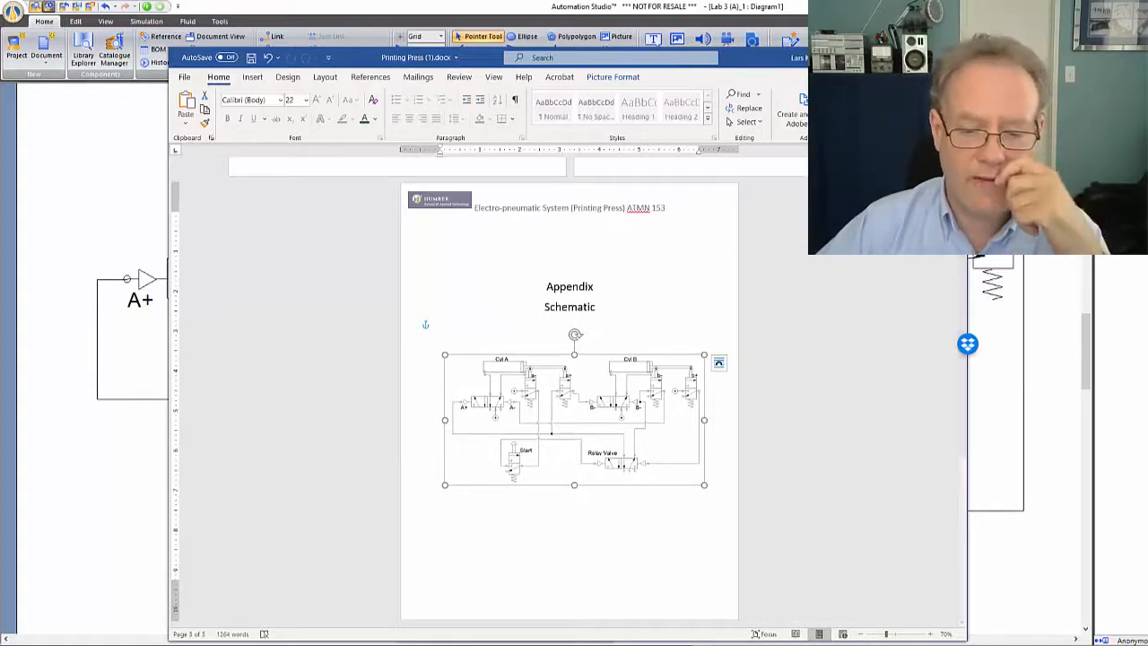
Open a new blank Word document and maximize its window
{"action": "right_click", "coordinate": [599, 644]}
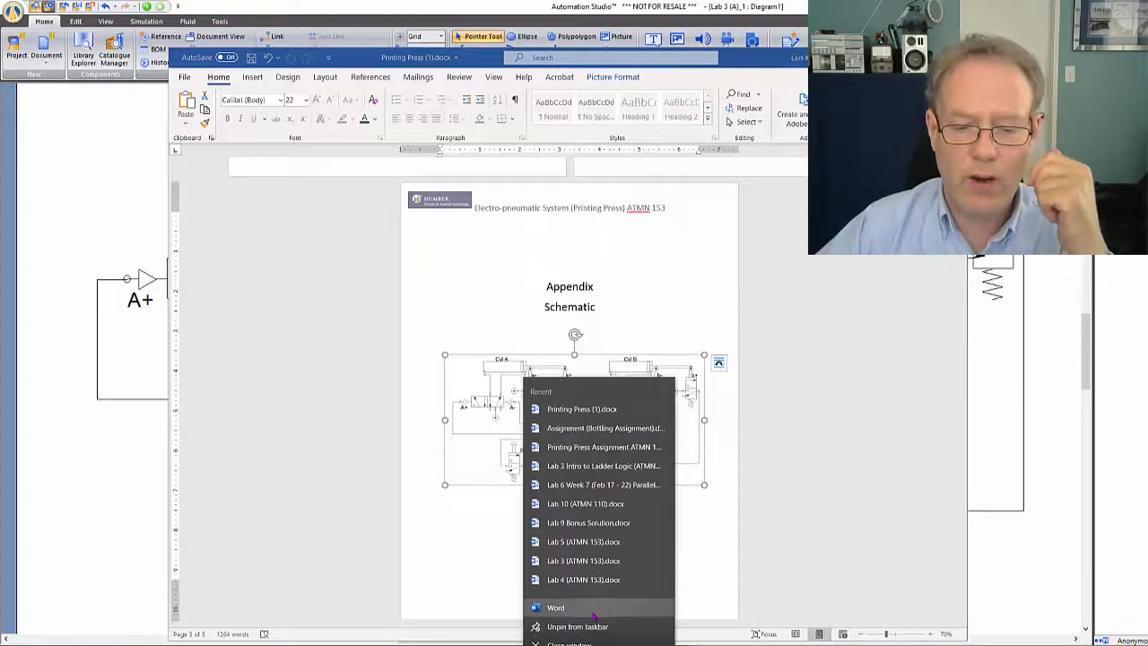
{"action": "left_click", "coordinate": [588, 606]}
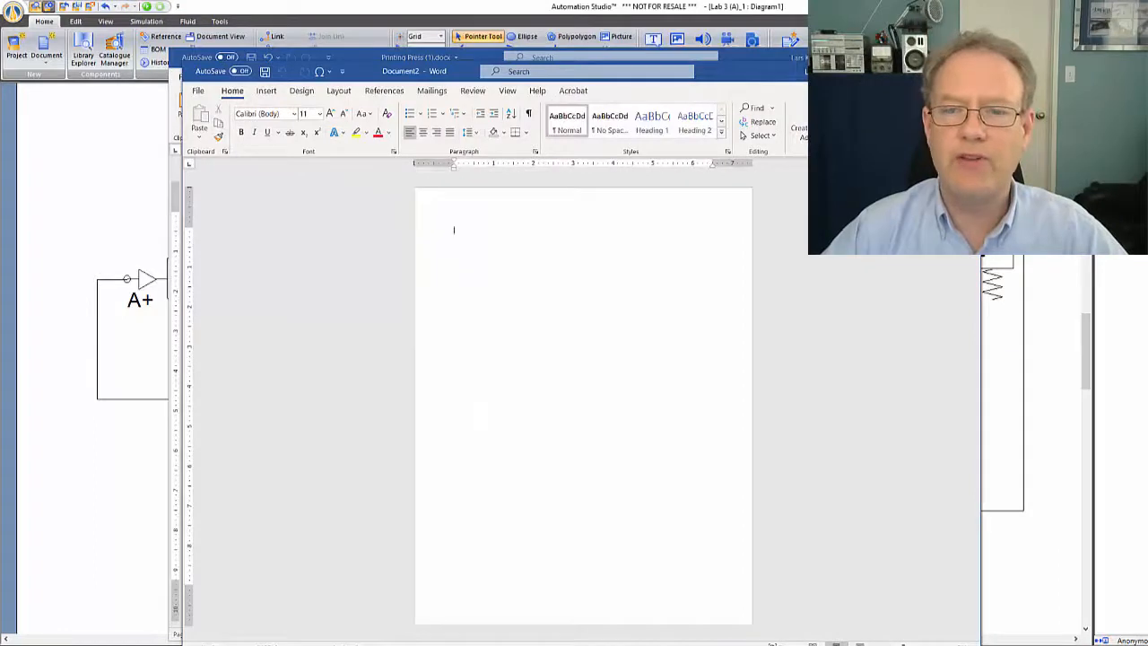
{"action": "left_click", "coordinate": [939, 70]}
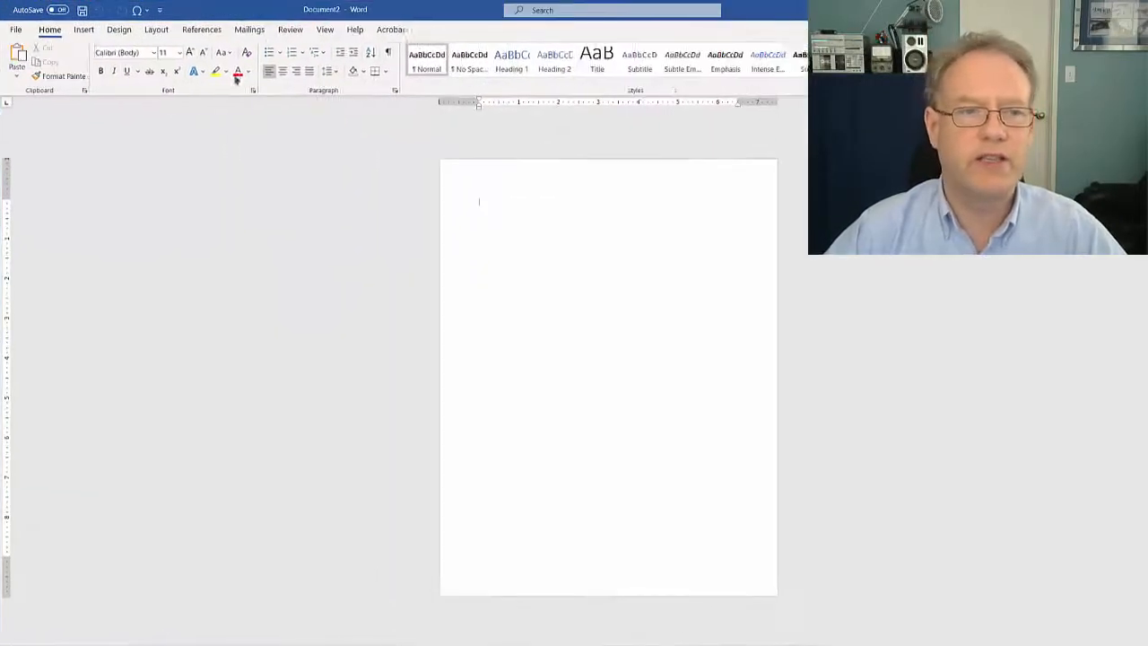
Set the new document's page orientation to Landscape and paste the circuit diagram on the page
{"action": "left_click", "coordinate": [157, 30]}
{"action": "left_click", "coordinate": [50, 56]}
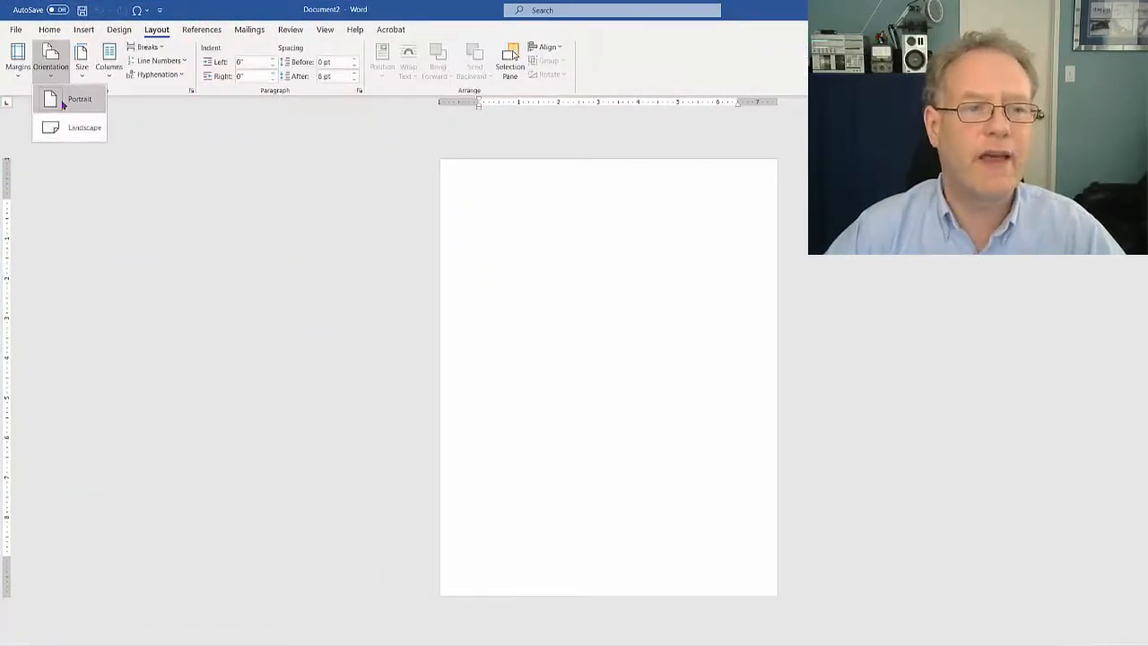
{"action": "left_click", "coordinate": [74, 131]}
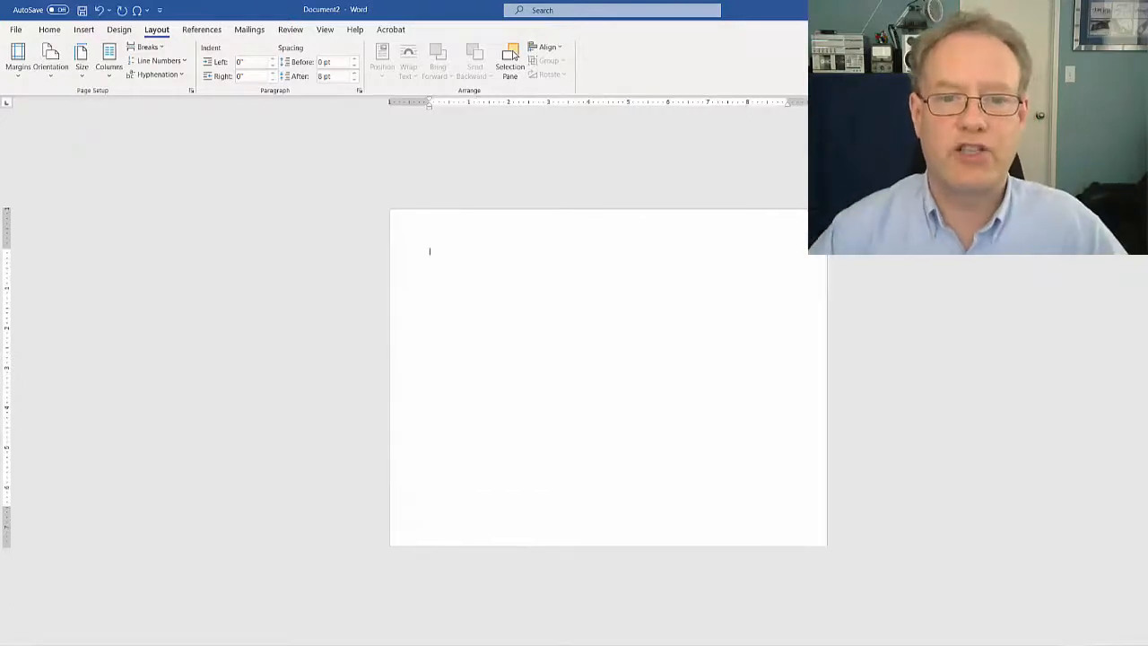
{"action": "right_click", "coordinate": [560, 285]}
{"action": "left_click", "coordinate": [597, 338]}
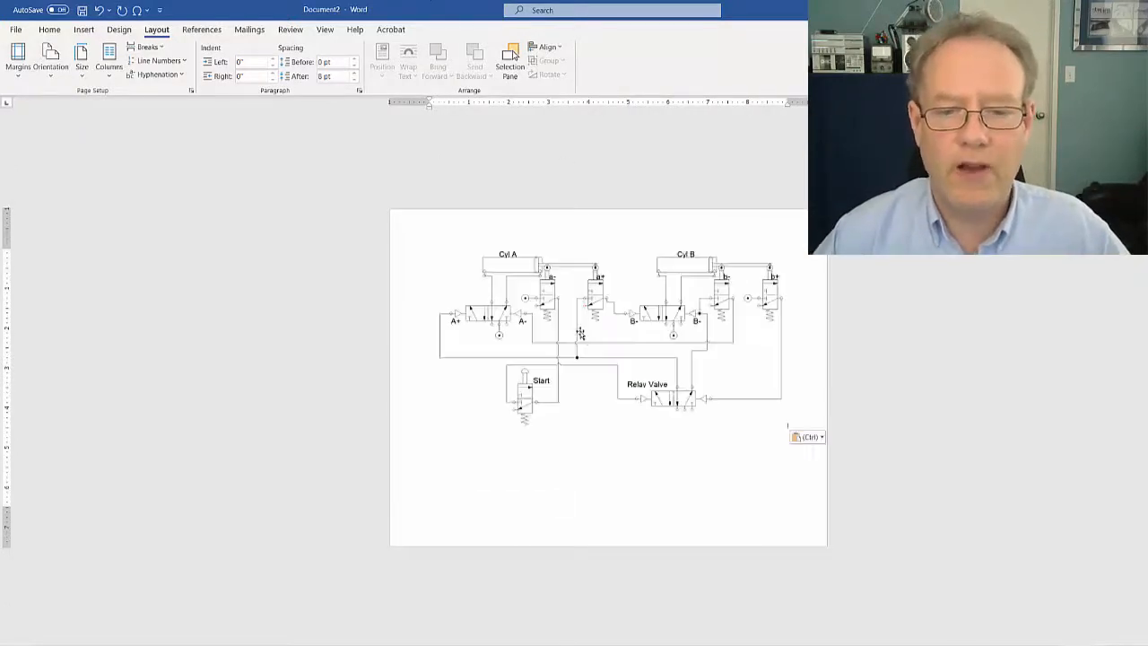
Apply Square text wrapping to the pasted diagram, add a few test lines of text, and move the diagram lower on the page
{"action": "right_click", "coordinate": [574, 273]}
{"action": "mouse_move", "coordinate": [600, 500]}
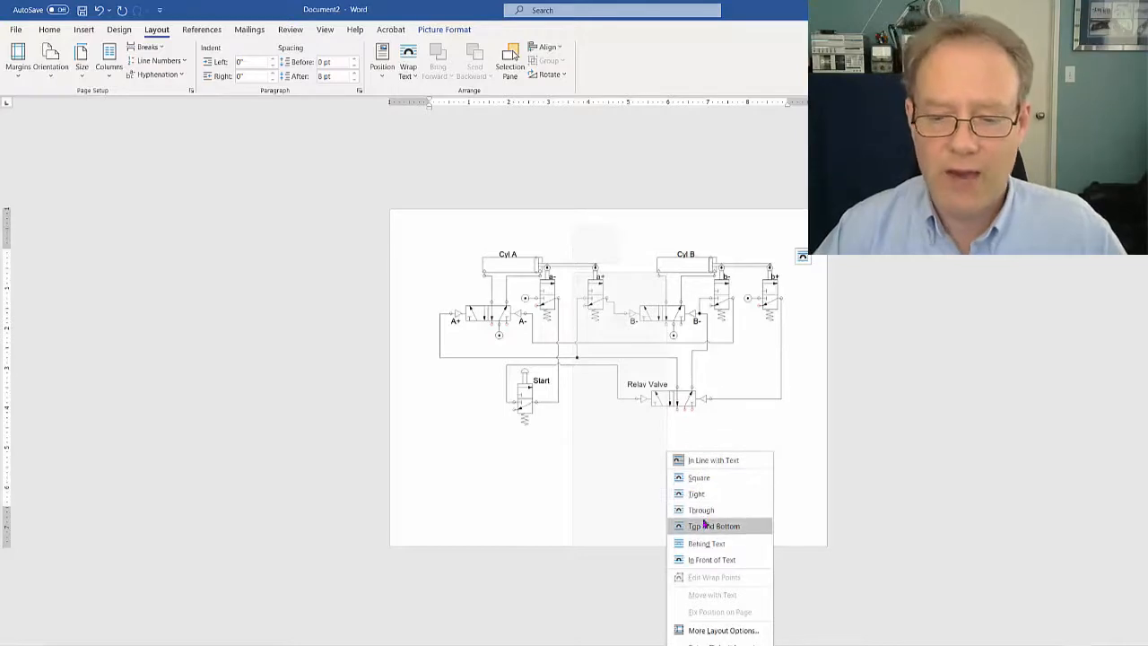
{"action": "left_click", "coordinate": [712, 480]}
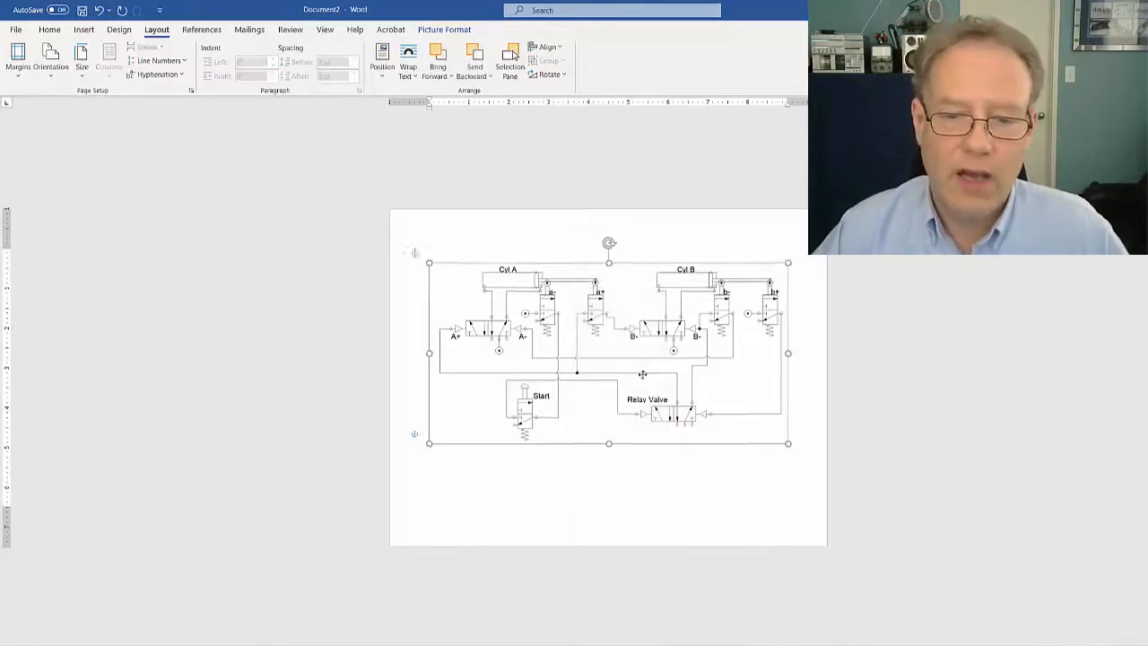
{"action": "left_click", "coordinate": [614, 257]}
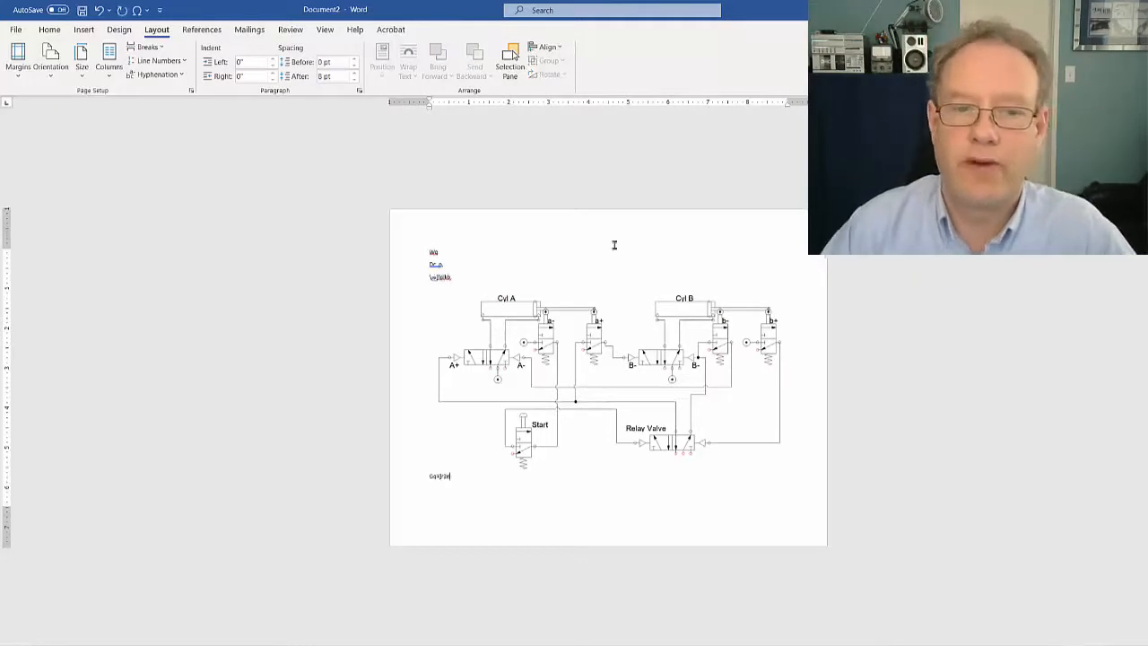
{"action": "left_click_drag", "start_coordinate": [493, 294], "coordinate": [520, 331]}
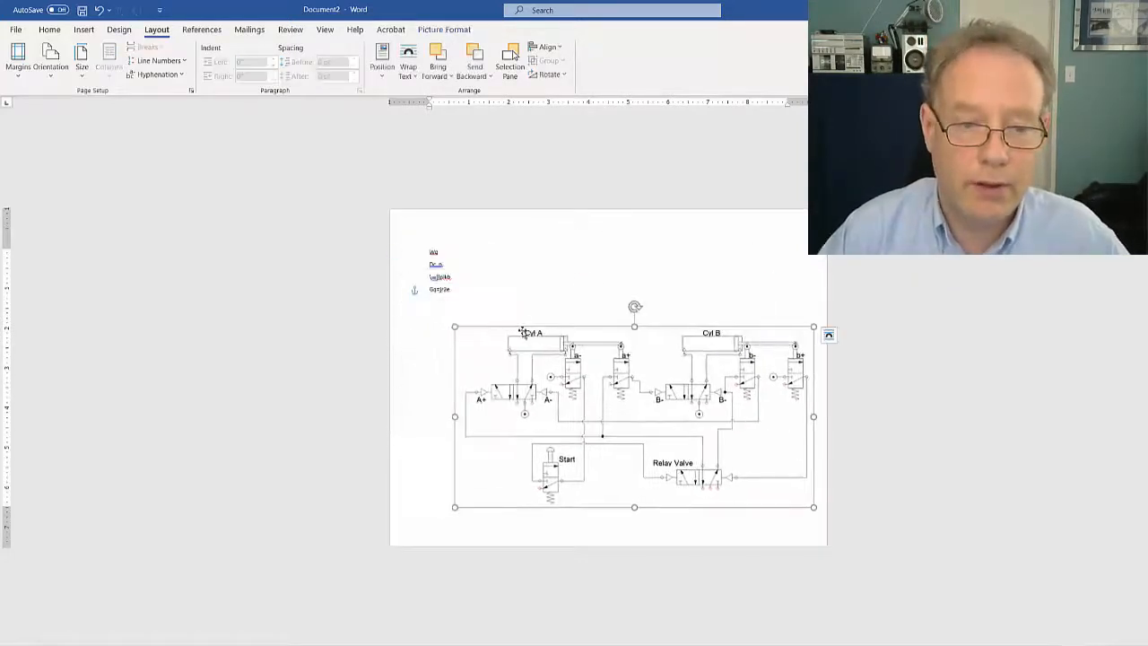
Clear everything from the landscape page, paste the circuit diagram again and select it
{"action": "key", "text": "ctrl+a"}
{"action": "key", "text": "Delete"}
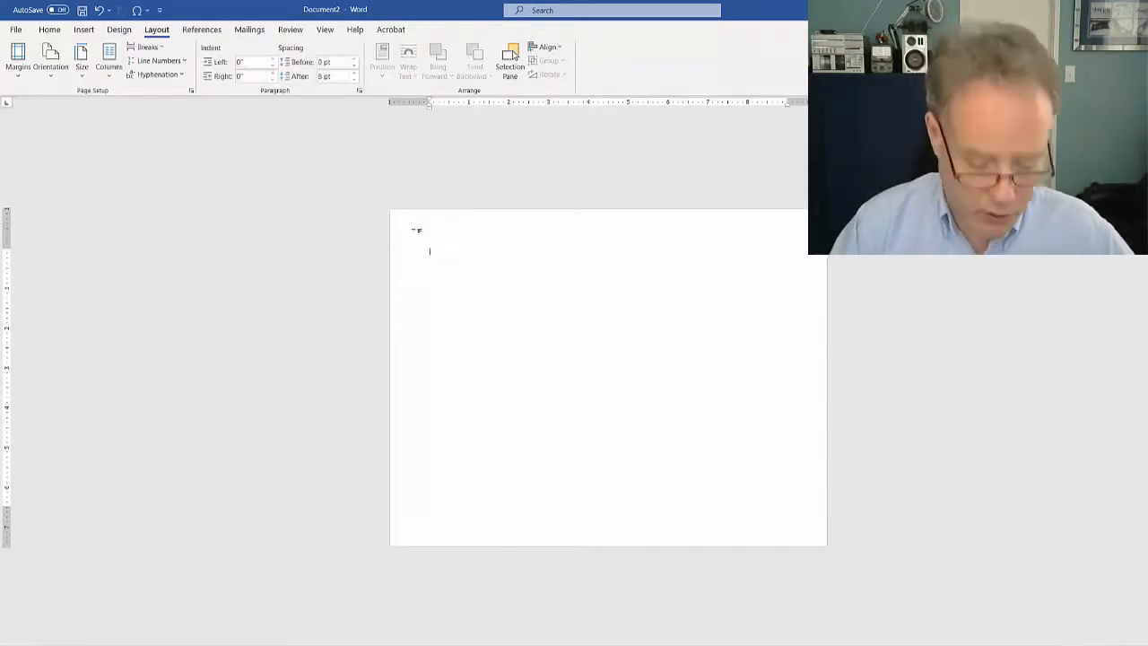
{"action": "key", "text": "ctrl+v"}
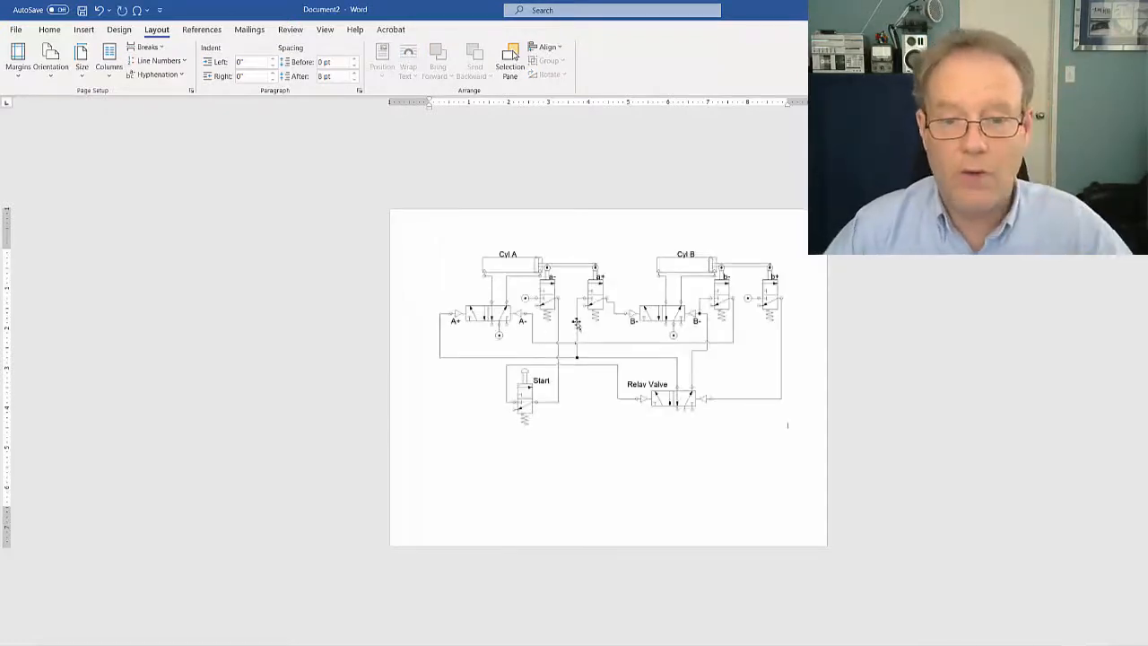
{"action": "left_click", "coordinate": [575, 350]}
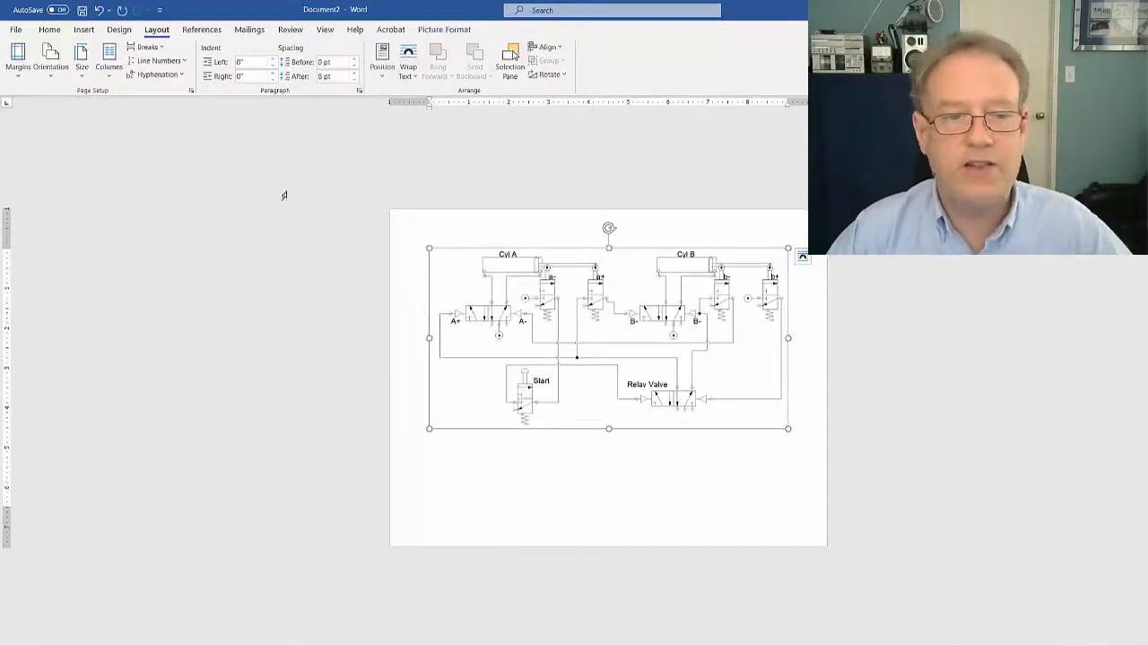
Browse to the Desktop as the save location, look up PDF among the available file types, and close without saving
{"action": "left_click", "coordinate": [15, 28]}
{"action": "left_click", "coordinate": [33, 189]}
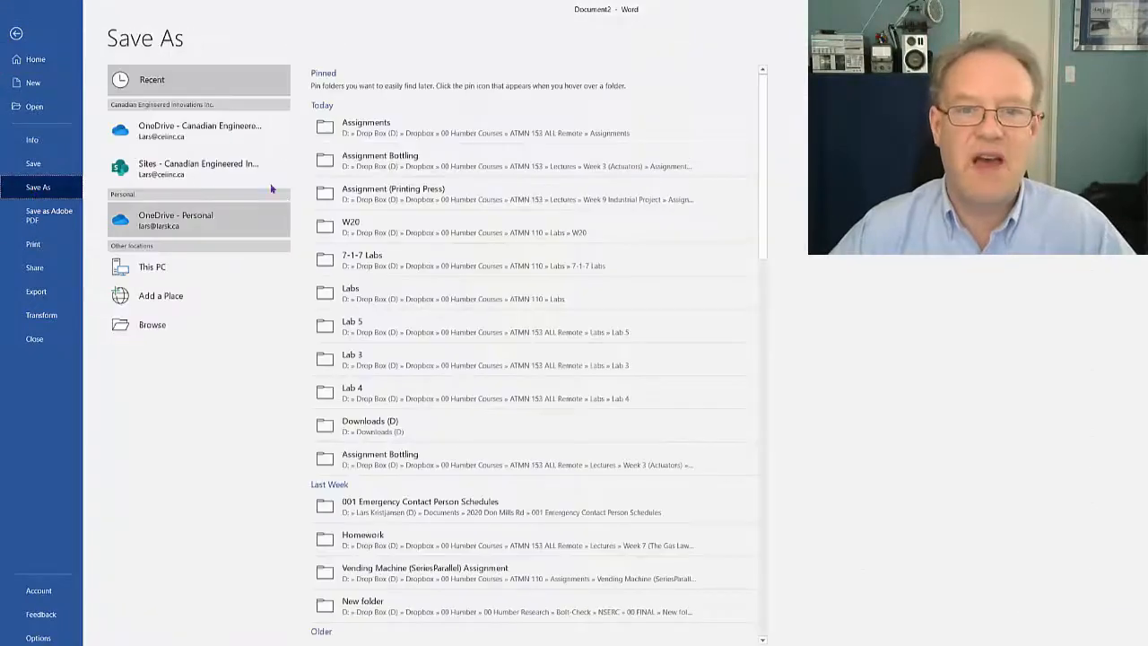
{"action": "left_click", "coordinate": [168, 333]}
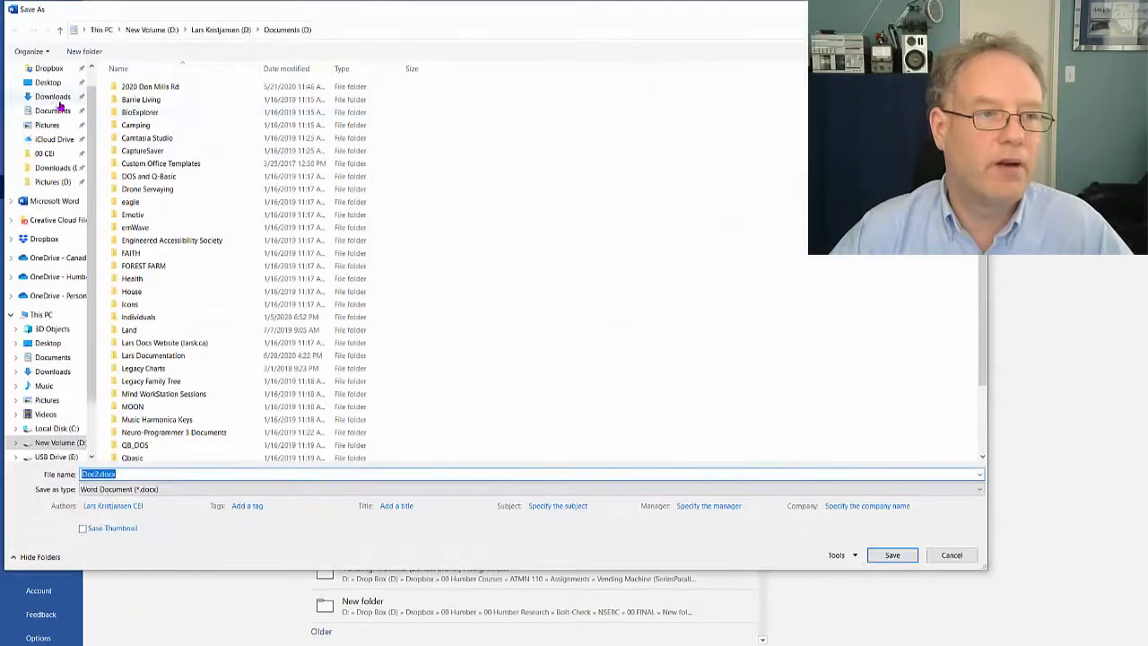
{"action": "left_click", "coordinate": [52, 82]}
{"action": "left_click", "coordinate": [191, 489]}
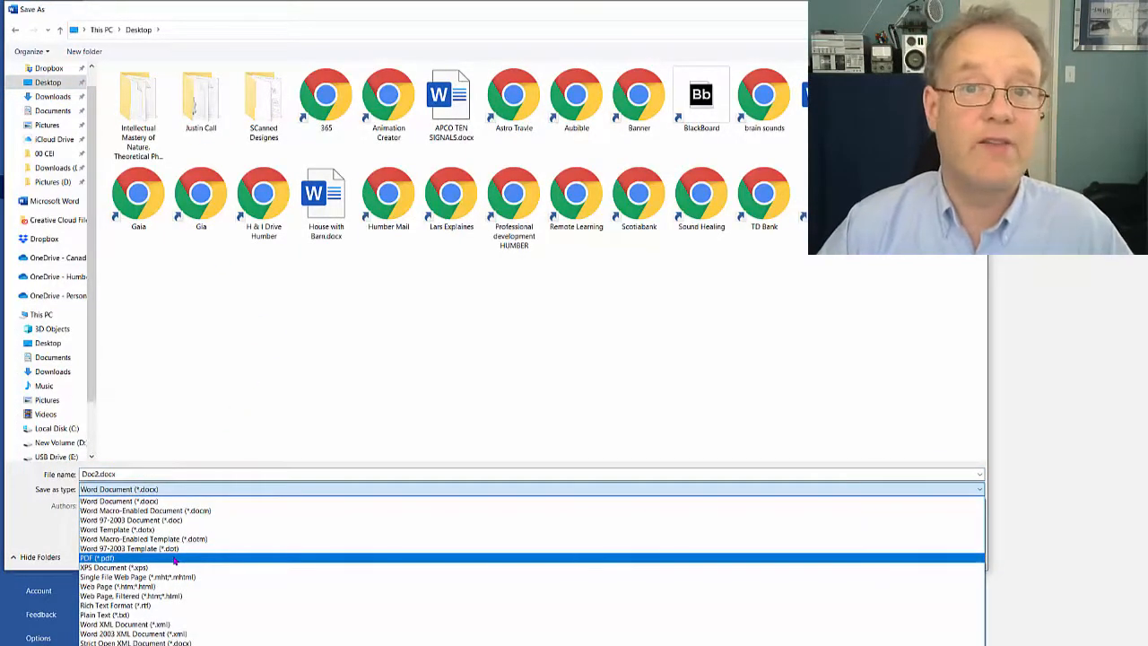
{"action": "left_click", "coordinate": [502, 358]}
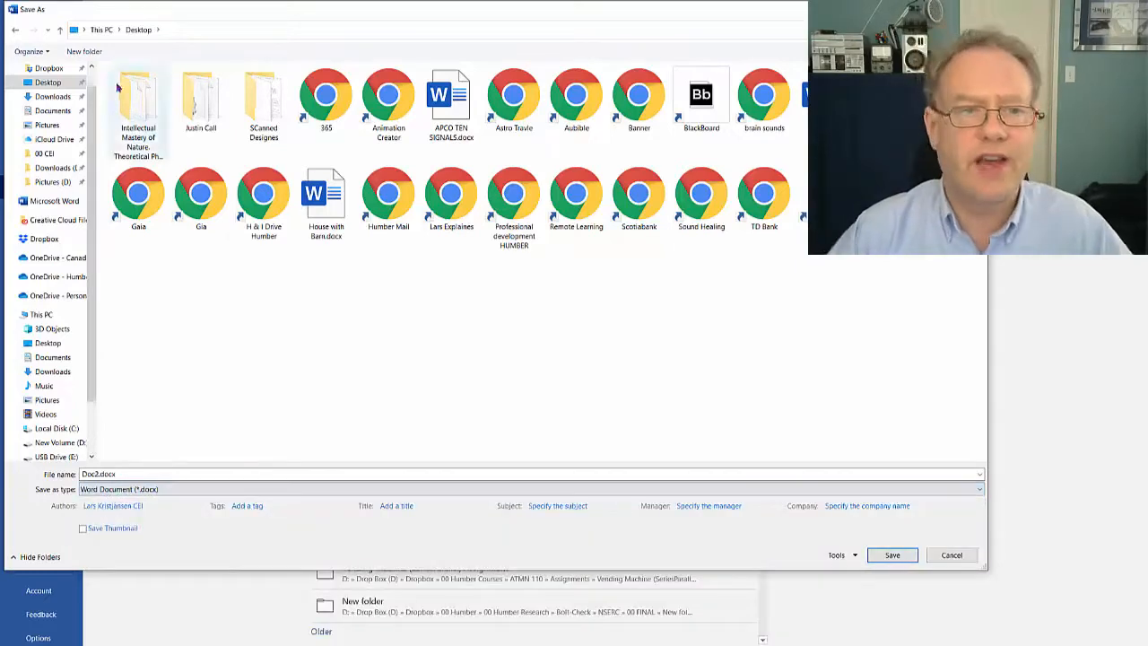
{"action": "left_click", "coordinate": [973, 9]}
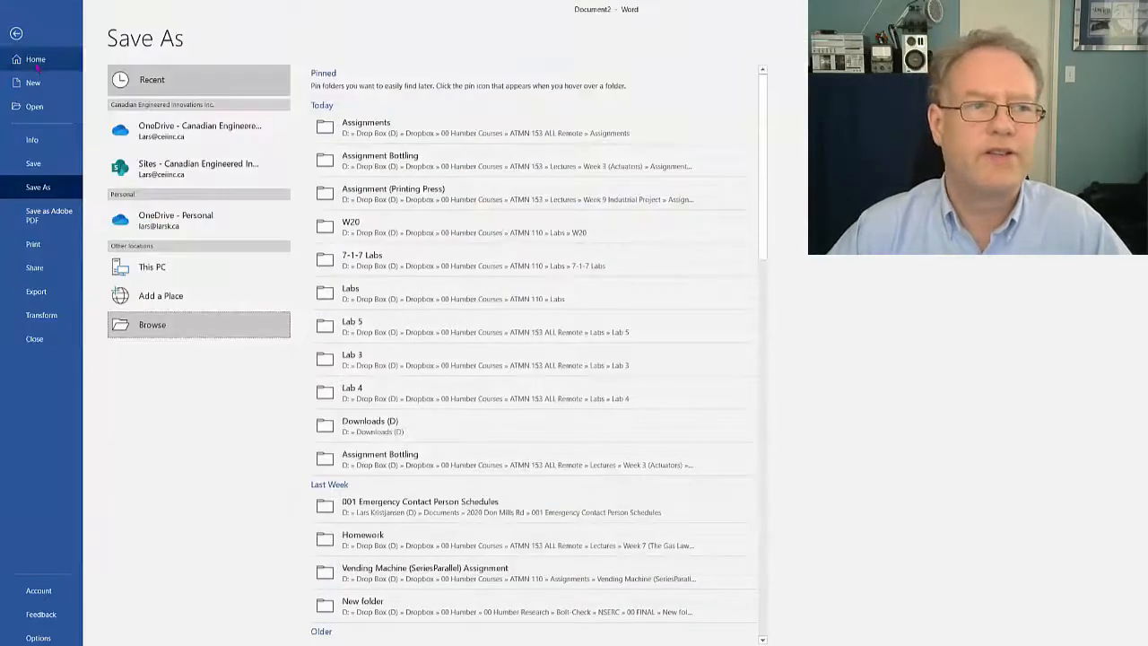
Try to save the document as an Adobe PDF, declining to save the file first
{"action": "left_click", "coordinate": [36, 217]}
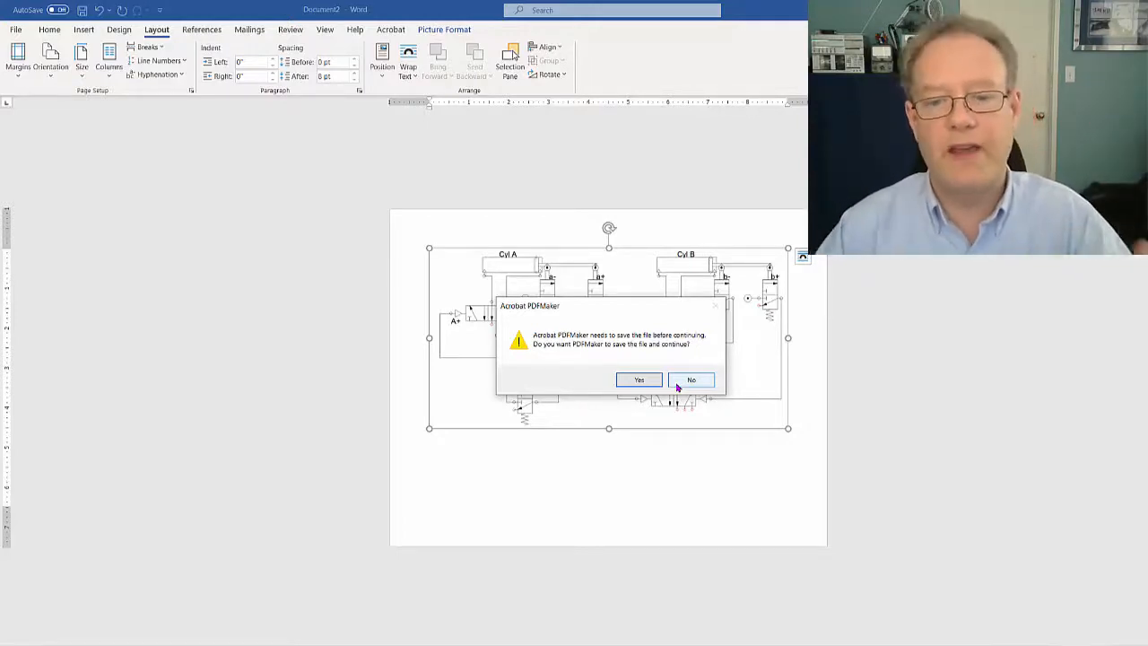
{"action": "left_click", "coordinate": [683, 382]}
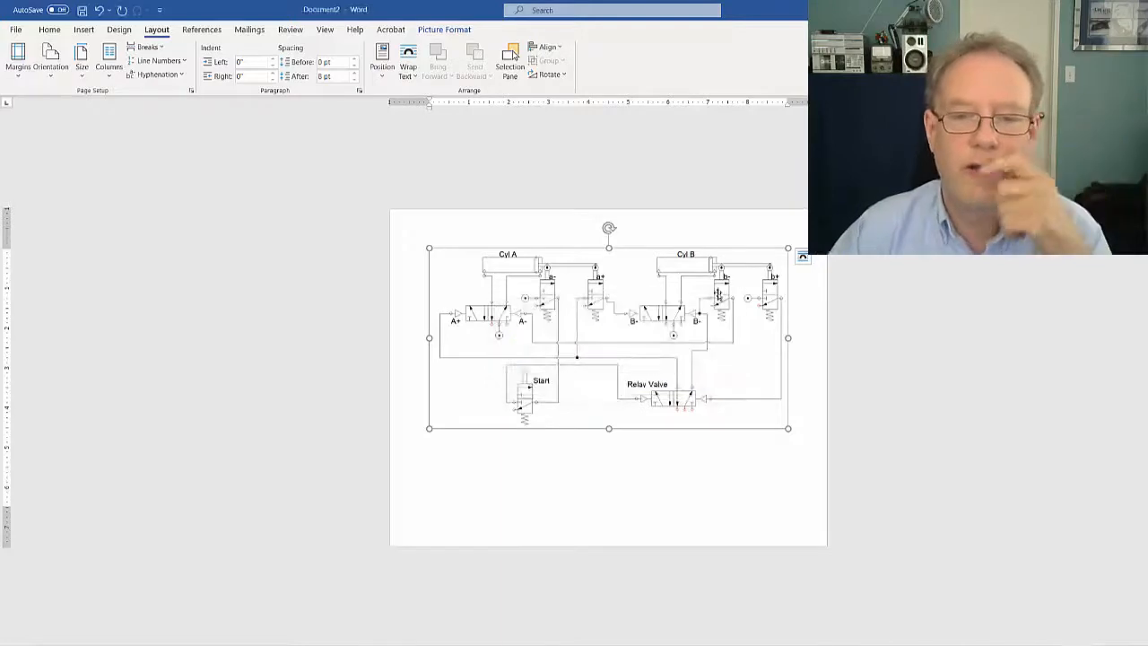